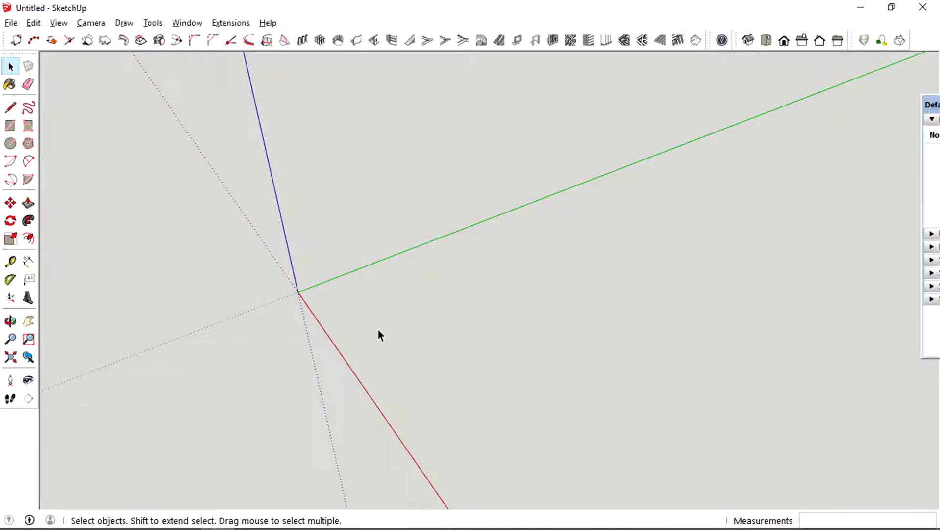
Step: Draw a square of about 4876 by 4876 mm on the ground plane, starting at the origin
{"action": "key", "text": "r"}
{"action": "left_click", "coordinate": [298, 292]}
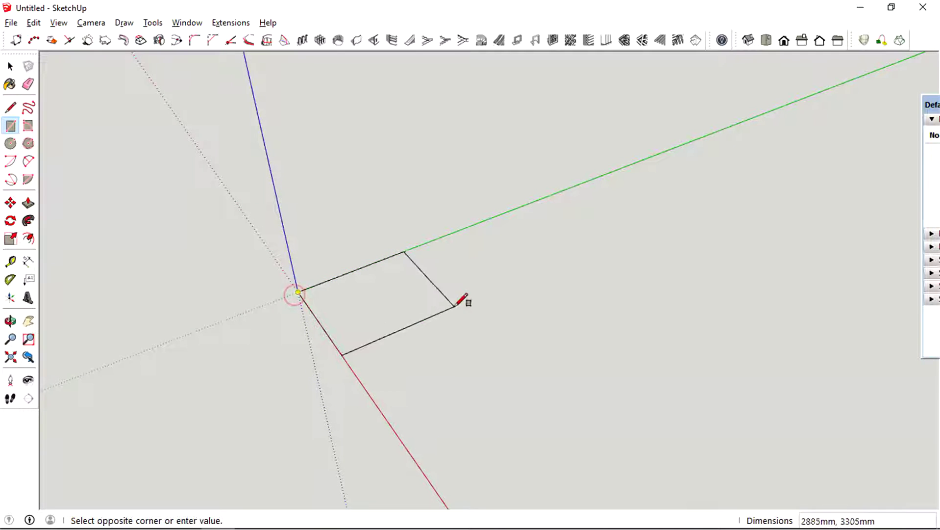
{"action": "left_click", "coordinate": [545, 327]}
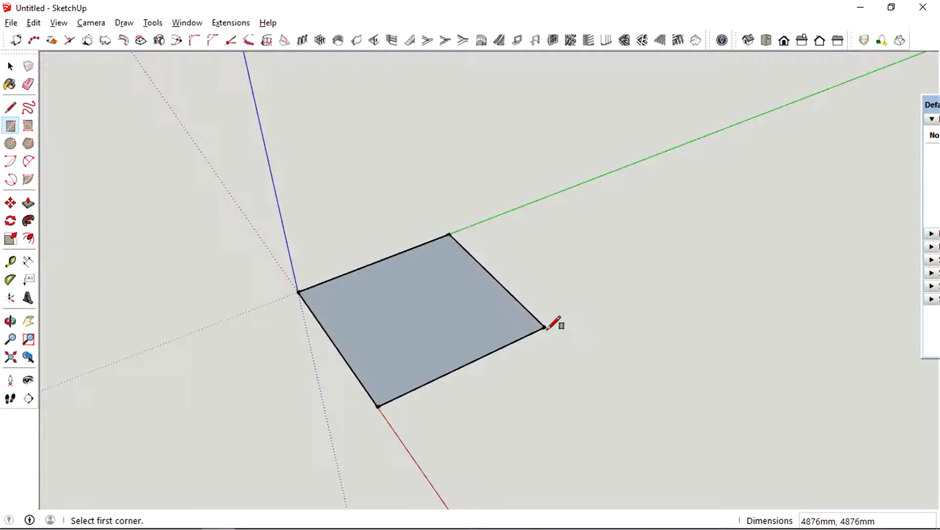
Step: Make a group from the square's face and its four edges
{"action": "middle_click_drag", "start_coordinate": [545, 327], "coordinate": [563, 247]}
{"action": "key", "text": "space"}
{"action": "scroll", "coordinate": [487, 273], "scroll_direction": "down", "scroll_amount": 2}
{"action": "double_click", "coordinate": [487, 273]}
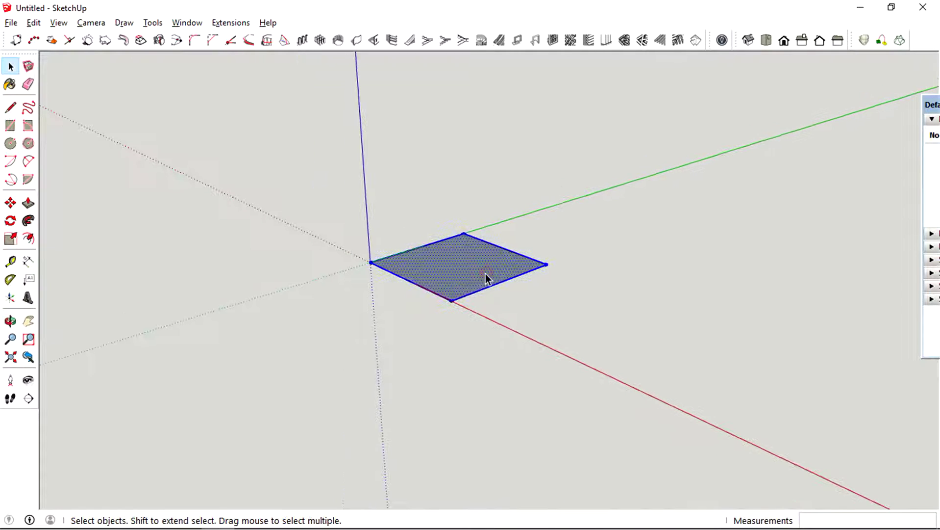
{"action": "key", "text": "m"}
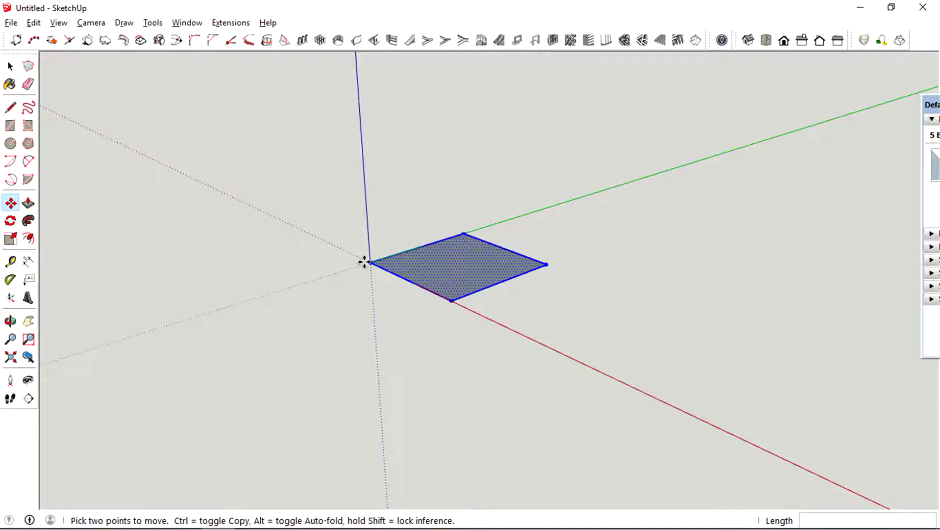
{"action": "left_click", "coordinate": [364, 263]}
{"action": "key", "text": "space"}
{"action": "right_click", "coordinate": [474, 265]}
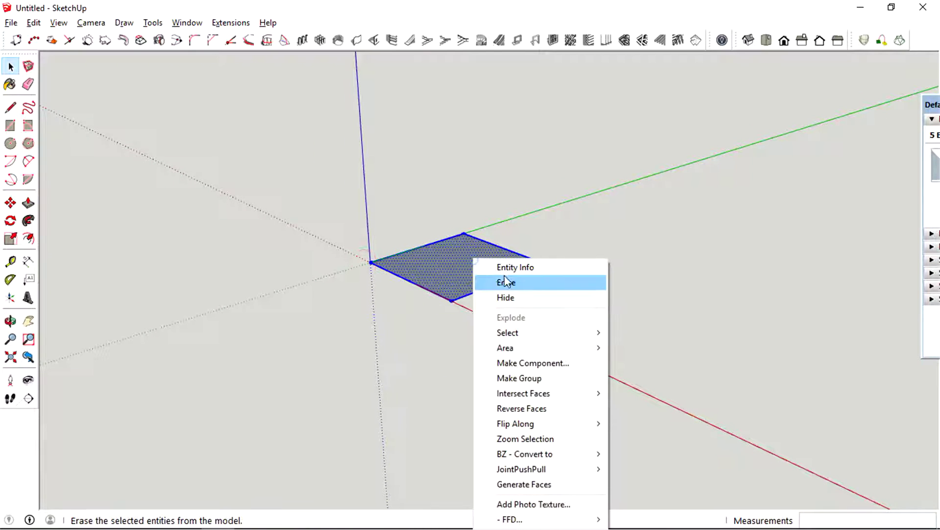
{"action": "left_click", "coordinate": [541, 376]}
Step: Copy the square group along the red axis at a spacing of about 7659 mm, multiplied to two copies (*2)
{"action": "key", "text": "m"}
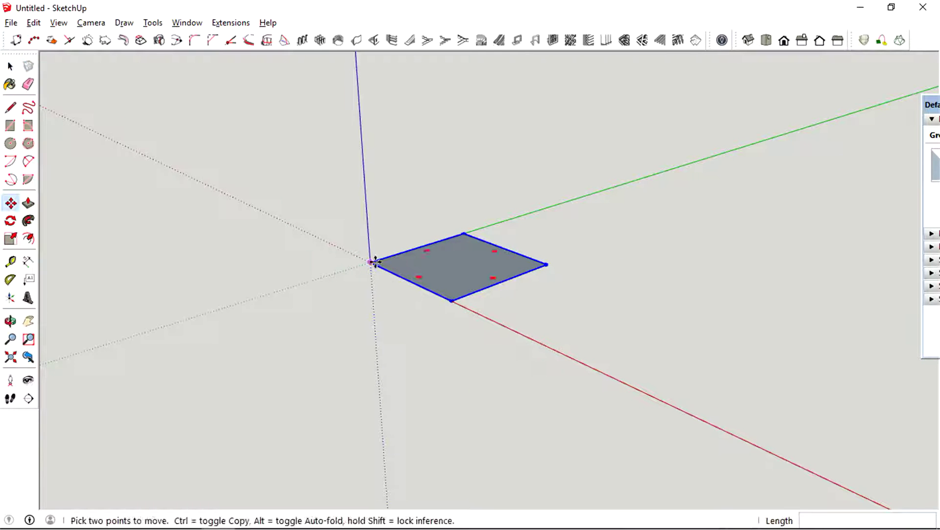
{"action": "left_click", "coordinate": [371, 262]}
{"action": "key", "text": "ctrl"}
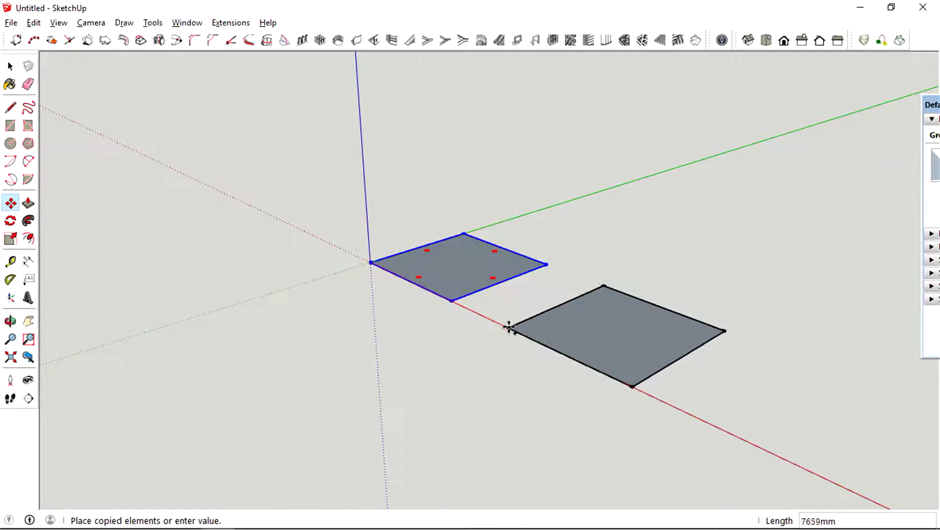
{"action": "left_click", "coordinate": [509, 327]}
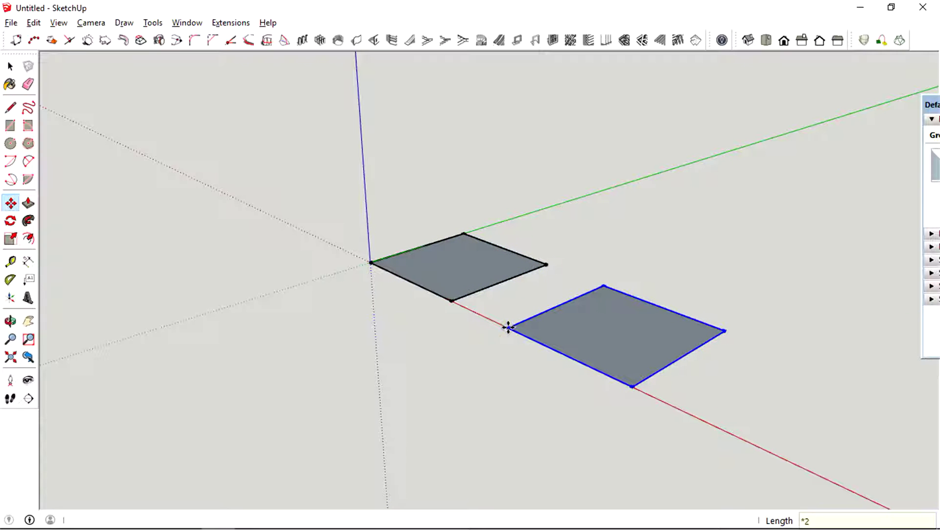
{"action": "key", "text": "Return"}
{"action": "scroll", "coordinate": [614, 328], "scroll_direction": "down", "scroll_amount": 2}
{"action": "middle_click_drag", "start_coordinate": [615, 327], "coordinate": [494, 340]}
{"action": "scroll", "coordinate": [494, 340], "scroll_direction": "up", "scroll_amount": 1}
{"action": "key", "text": "space"}
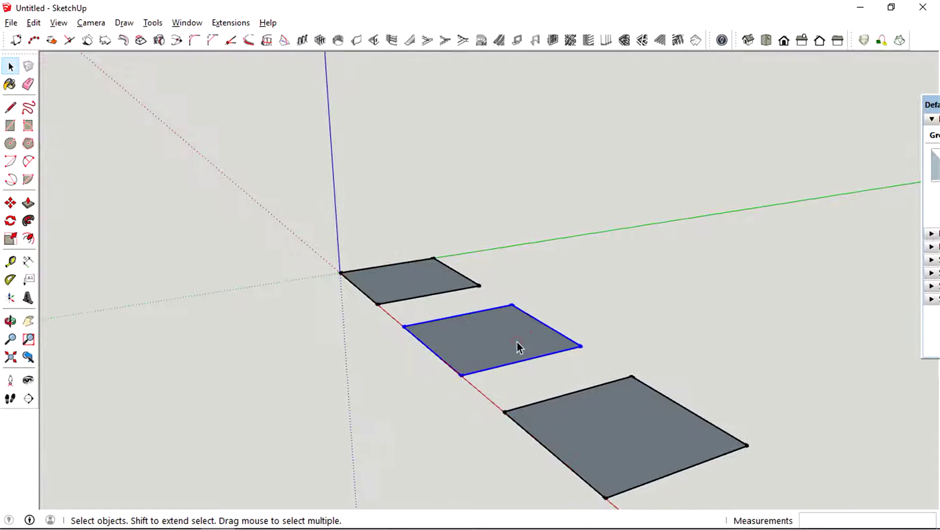
Step: Rotate the middle square group about the red axis direction until it stands upright
{"action": "key", "text": "m"}
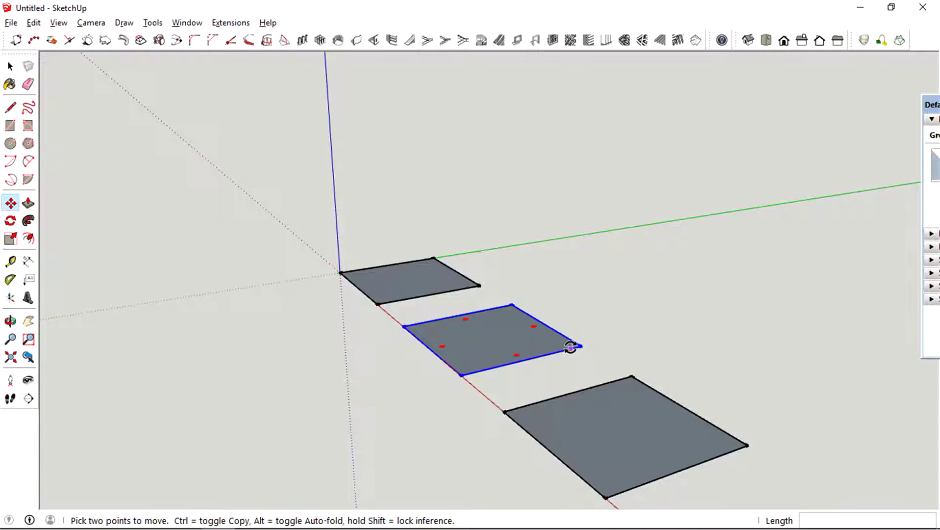
{"action": "mouse_move", "coordinate": [572, 349]}
{"action": "left_click_drag", "start_coordinate": [571, 349], "coordinate": [521, 309]}
{"action": "left_click", "coordinate": [520, 309]}
Step: Tilt the square group farthest from the origin by 45 degrees about the red axis direction
{"action": "middle_click_drag", "start_coordinate": [592, 424], "coordinate": [480, 338], "text": "shift"}
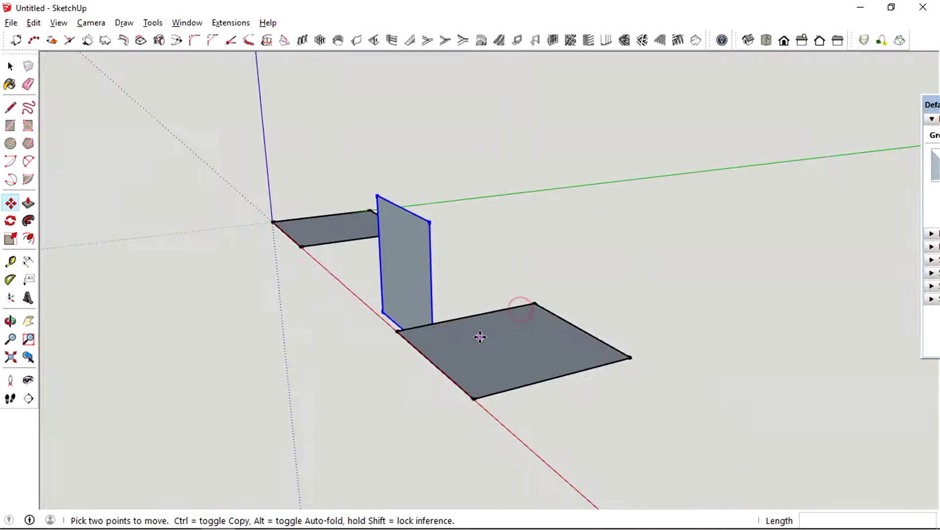
{"action": "key", "text": "space"}
{"action": "left_click", "coordinate": [491, 344]}
{"action": "key", "text": "m"}
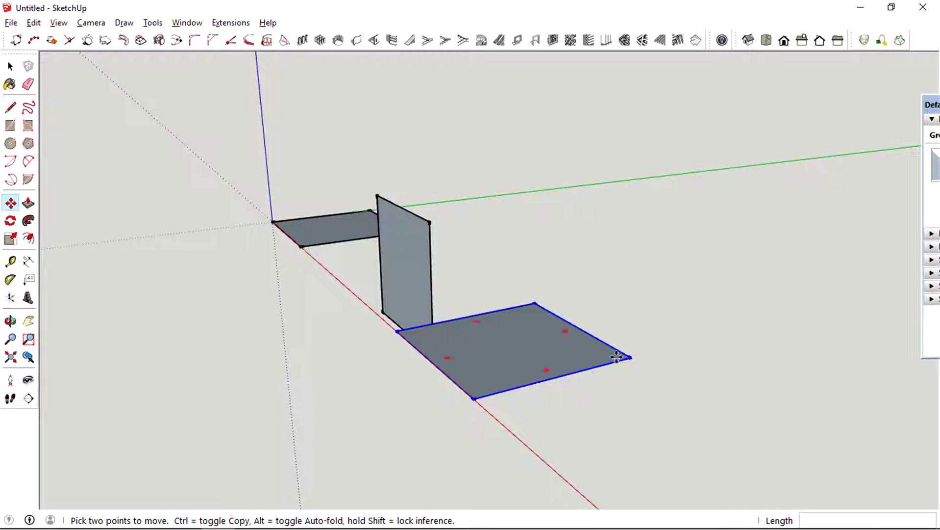
{"action": "left_click_drag", "start_coordinate": [615, 361], "coordinate": [589, 338]}
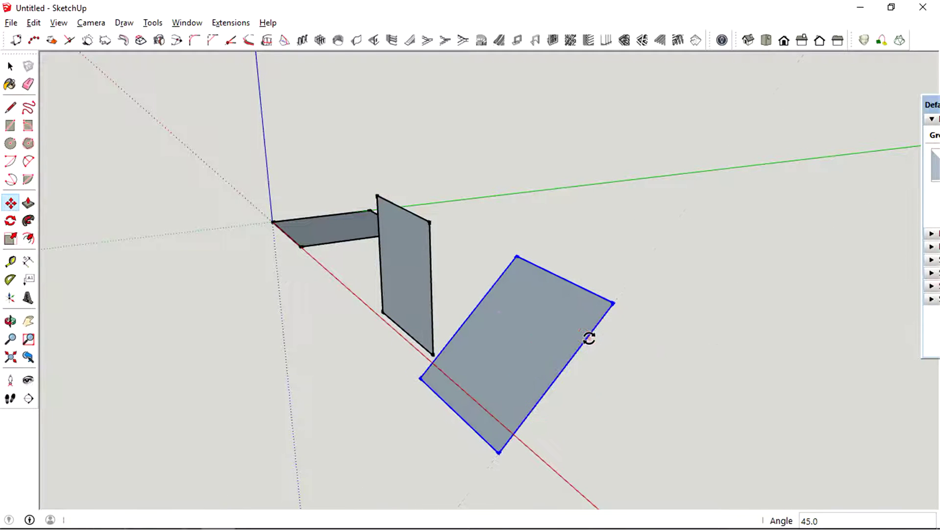
Step: Reverse the face inside the flat square group at the origin and close the group
{"action": "middle_click_drag", "start_coordinate": [589, 338], "coordinate": [571, 355]}
{"action": "scroll", "coordinate": [510, 313], "scroll_direction": "up", "scroll_amount": 2}
{"action": "key", "text": "space"}
{"action": "left_click", "coordinate": [653, 261]}
{"action": "middle_click_drag", "start_coordinate": [650, 279], "coordinate": [622, 267], "text": "shift"}
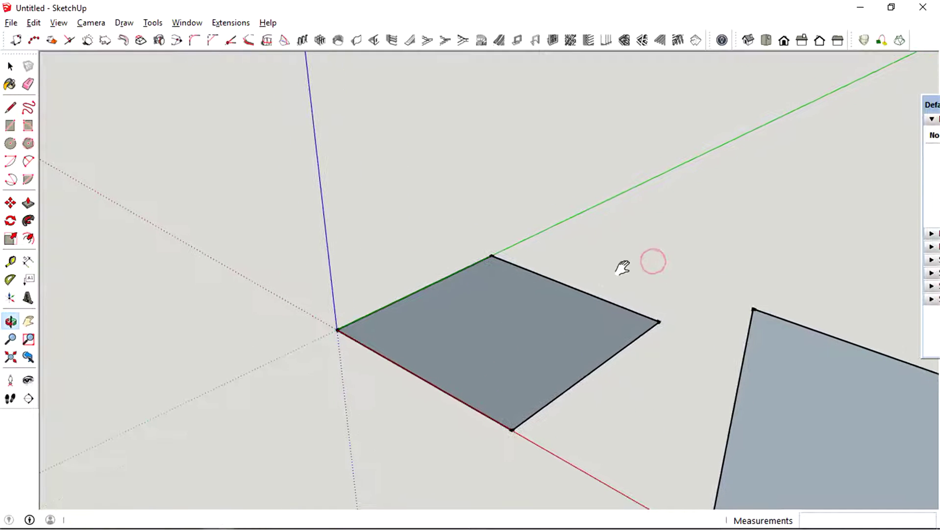
{"action": "left_click", "coordinate": [581, 302]}
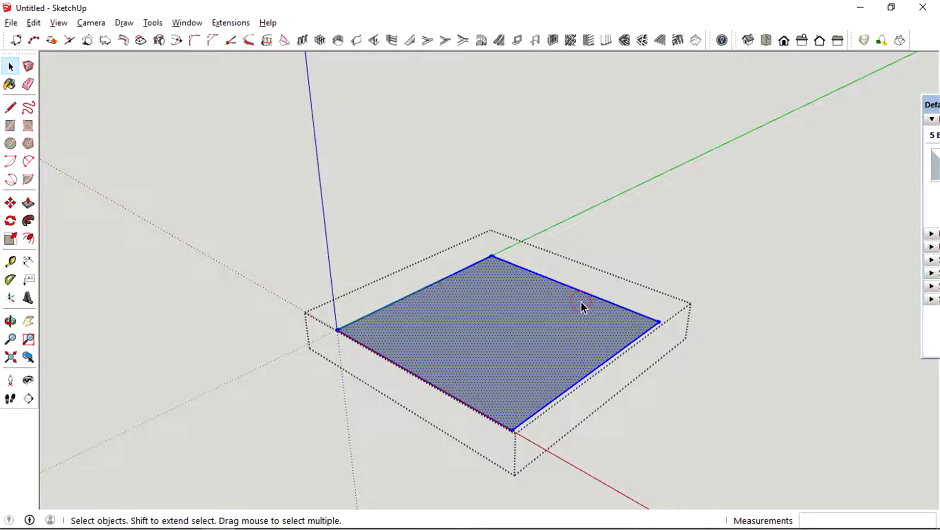
{"action": "key", "text": "shift+r"}
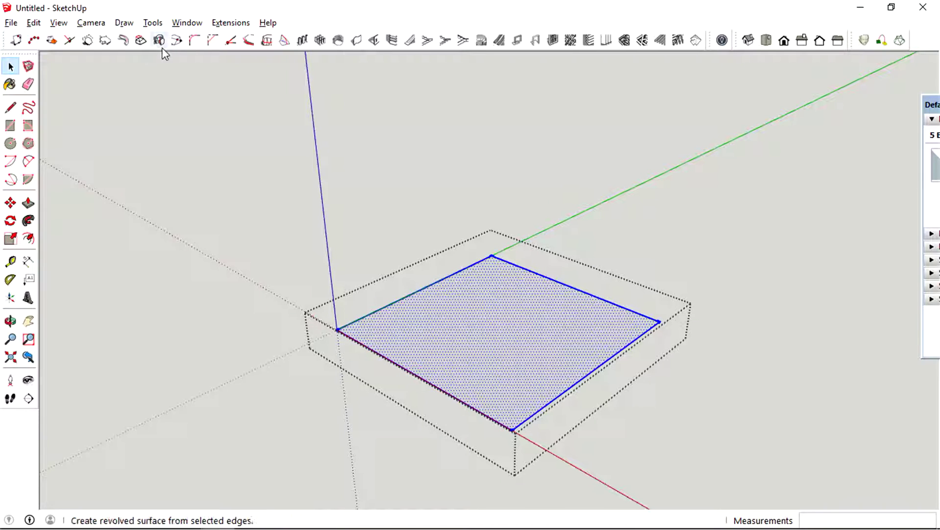
{"action": "left_click", "coordinate": [517, 295]}
{"action": "left_click", "coordinate": [594, 268]}
{"action": "left_click", "coordinate": [558, 313]}
{"action": "left_click", "coordinate": [591, 251]}
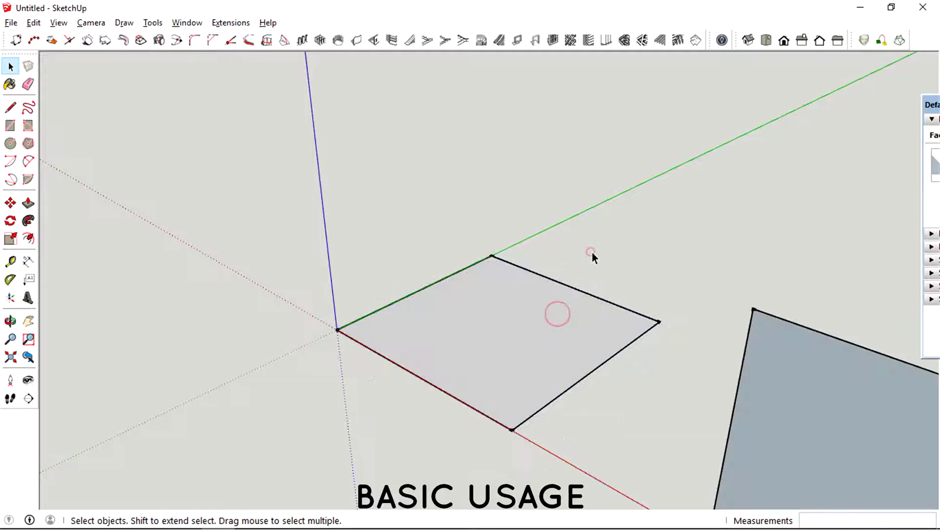
Step: Open the flat square group at the origin for editing
{"action": "double_click", "coordinate": [598, 309]}
{"action": "key", "text": "l"}
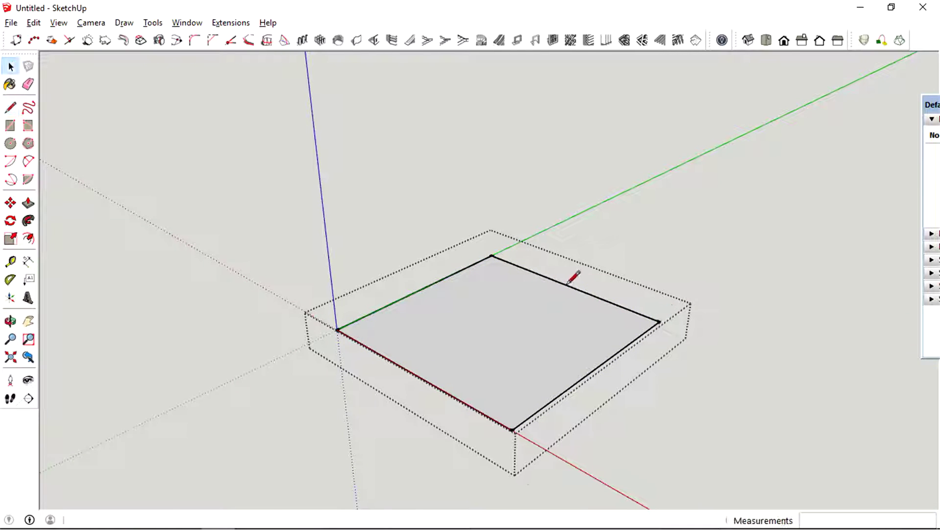
{"action": "key", "text": "space"}
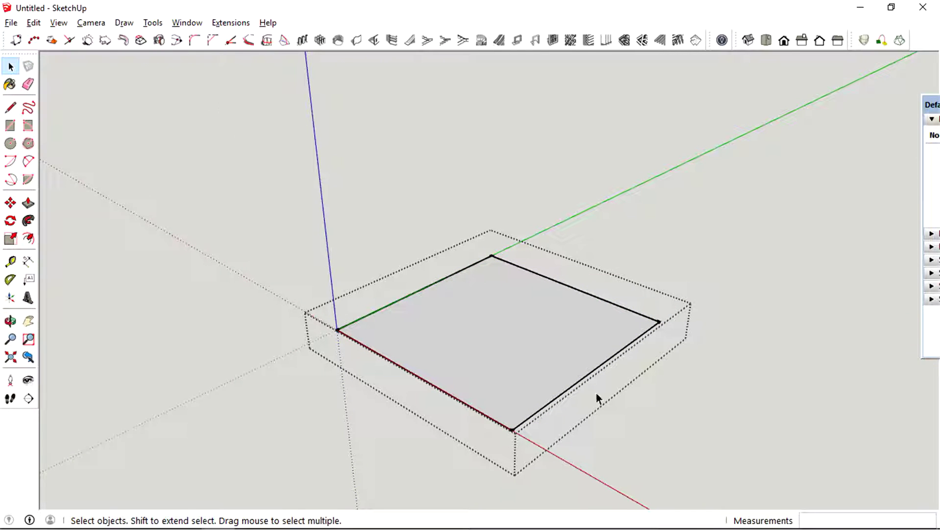
Step: Try to extrude the square base face straight upward with the face extrusion tool, and undo the result
{"action": "left_click", "coordinate": [139, 39]}
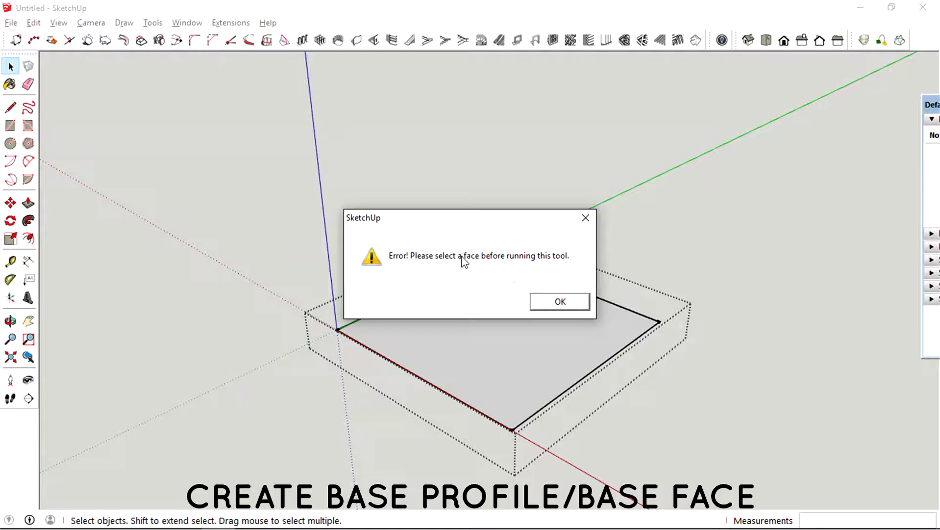
{"action": "left_click", "coordinate": [568, 299]}
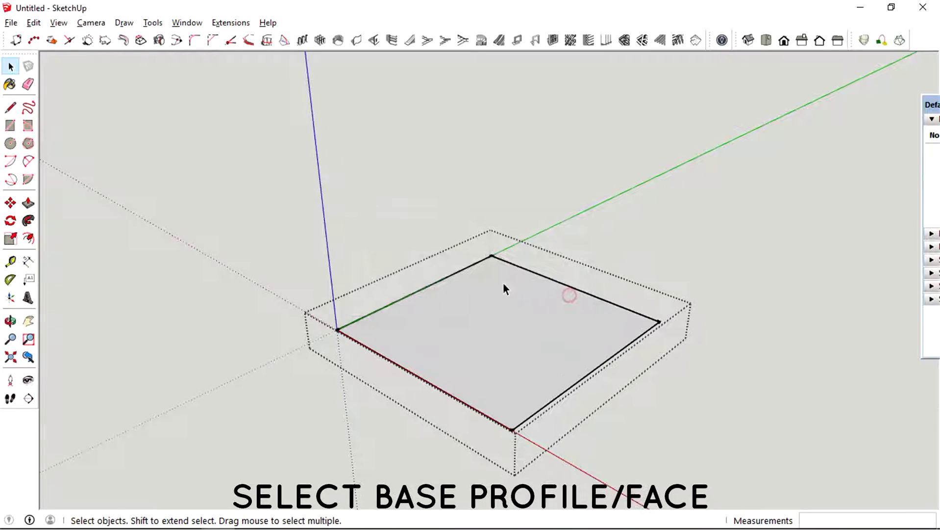
{"action": "left_click", "coordinate": [467, 295]}
{"action": "left_click", "coordinate": [141, 40]}
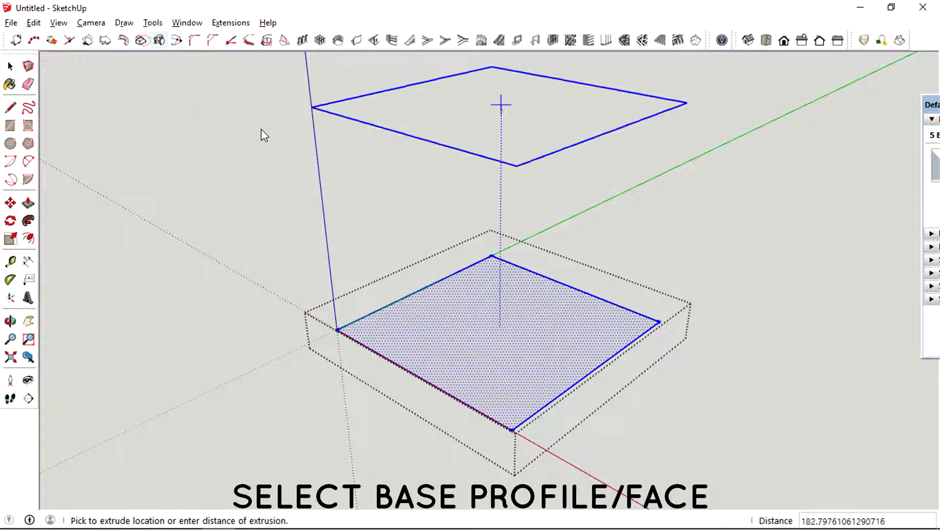
{"action": "middle_click_drag", "start_coordinate": [487, 277], "coordinate": [506, 328]}
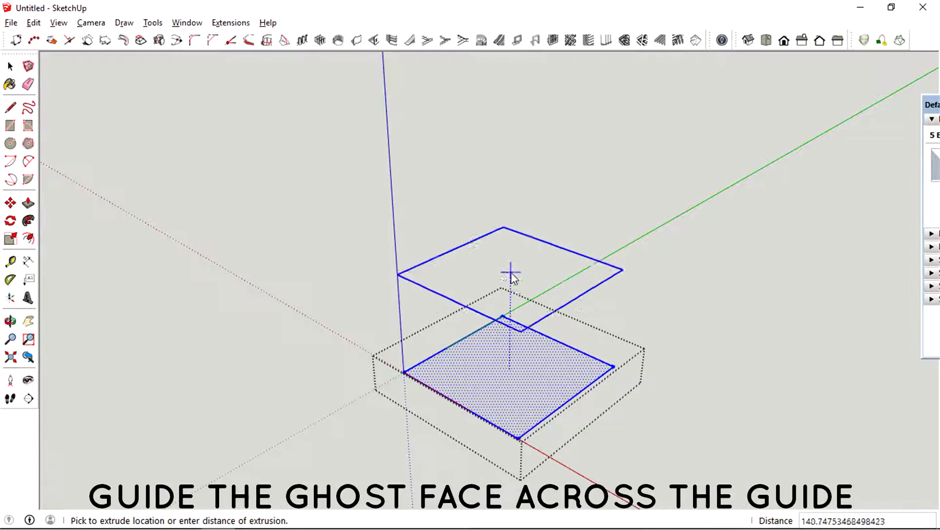
{"action": "left_click", "coordinate": [504, 178]}
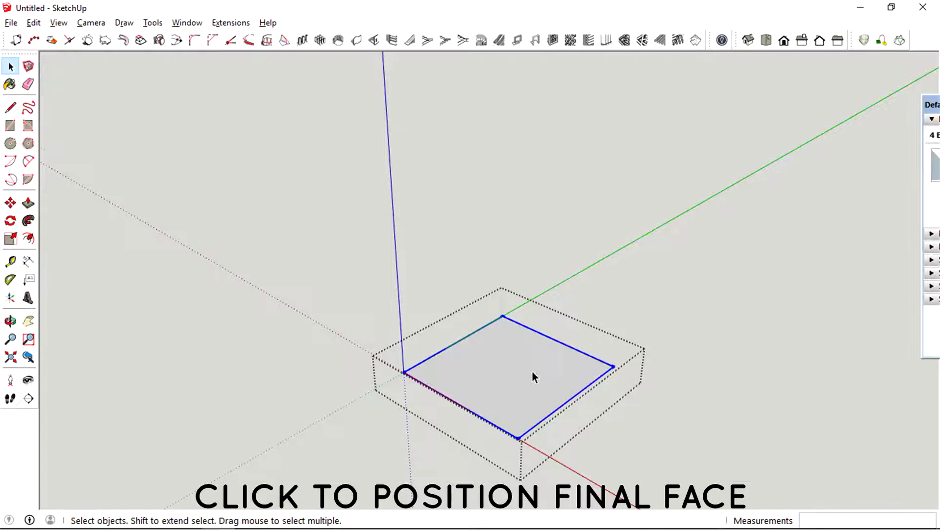
{"action": "middle_click_drag", "start_coordinate": [533, 373], "coordinate": [532, 331]}
{"action": "left_click", "coordinate": [573, 299]}
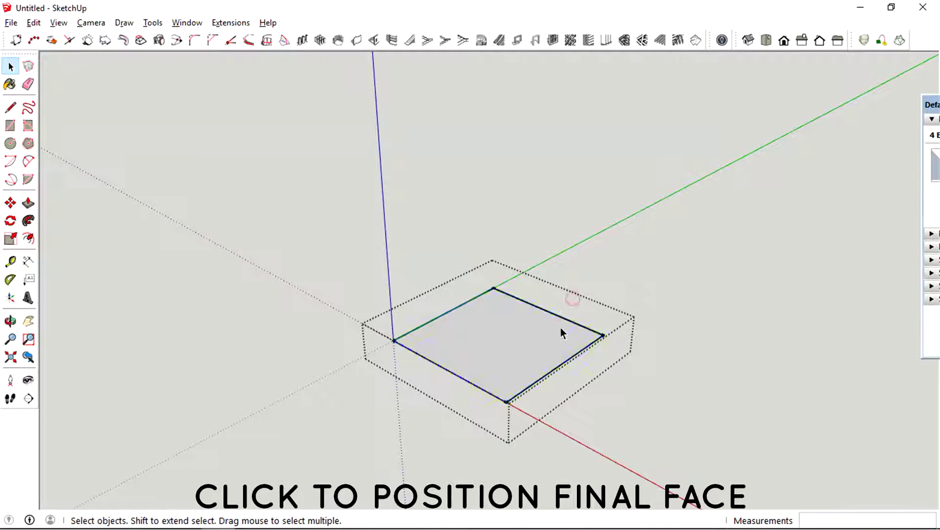
Step: Draw a vertical guide line up along the blue axis from the square's corner opposite the origin, inside the group
{"action": "key", "text": "l"}
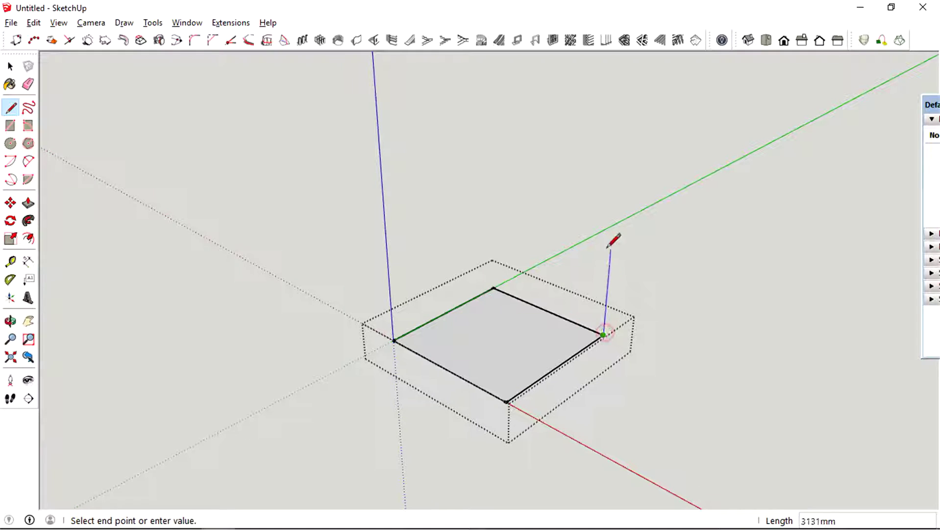
{"action": "left_click", "coordinate": [621, 132]}
{"action": "key", "text": "space"}
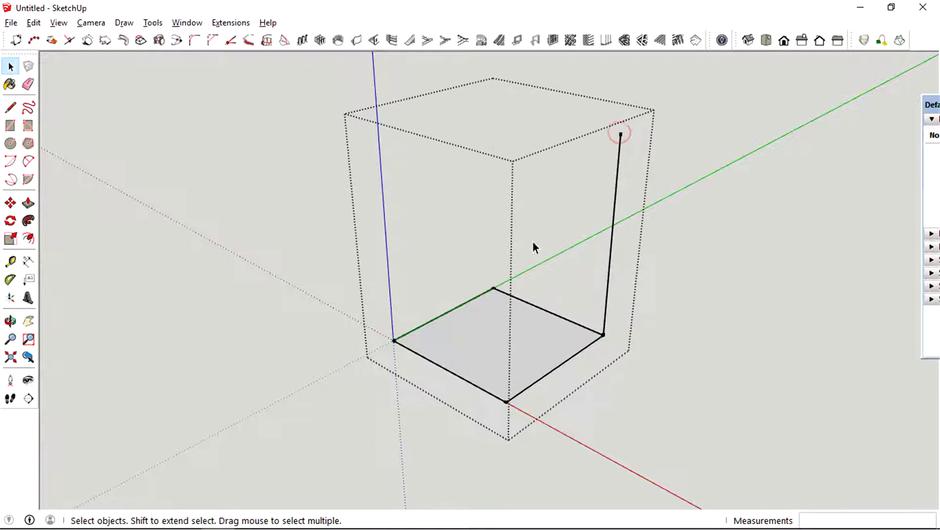
Step: Try to extrude the square base face up to the top end of the vertical line, and undo the result
{"action": "double_click", "coordinate": [516, 325]}
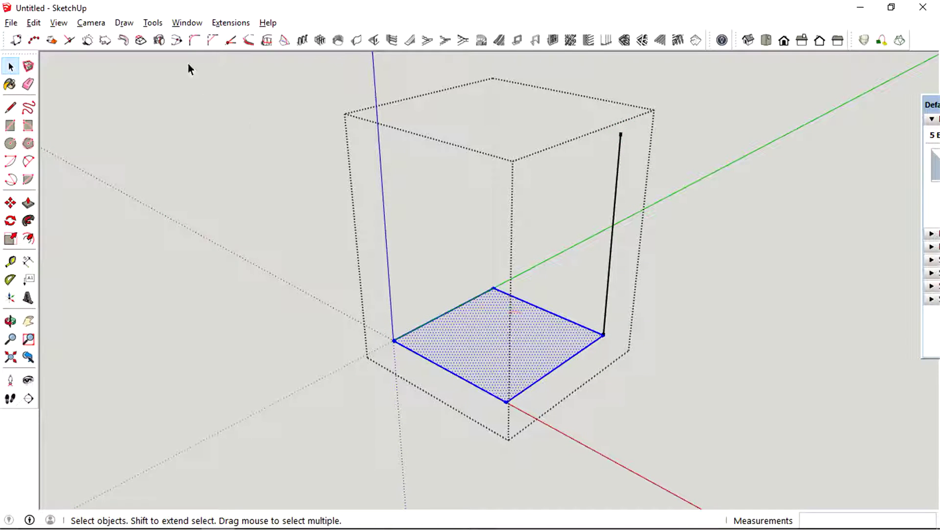
{"action": "left_click", "coordinate": [141, 41]}
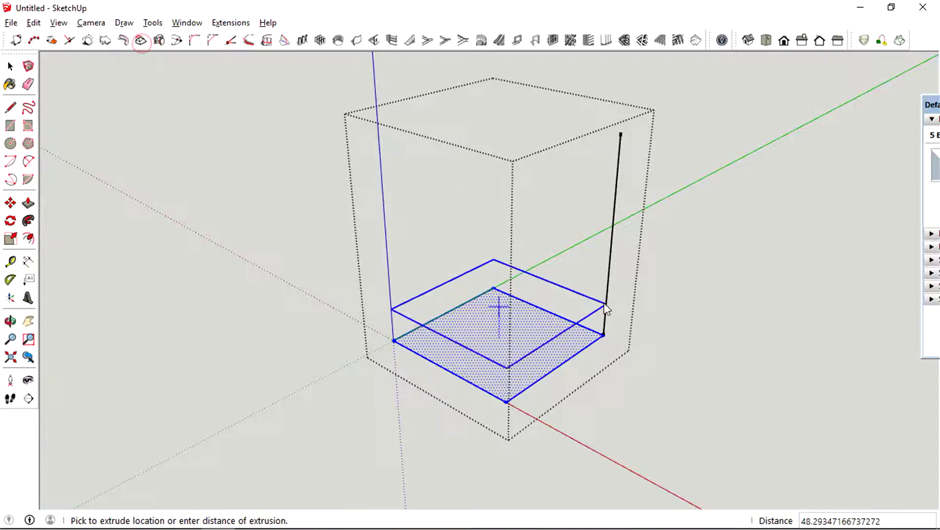
{"action": "left_click", "coordinate": [621, 133]}
{"action": "key", "text": "space"}
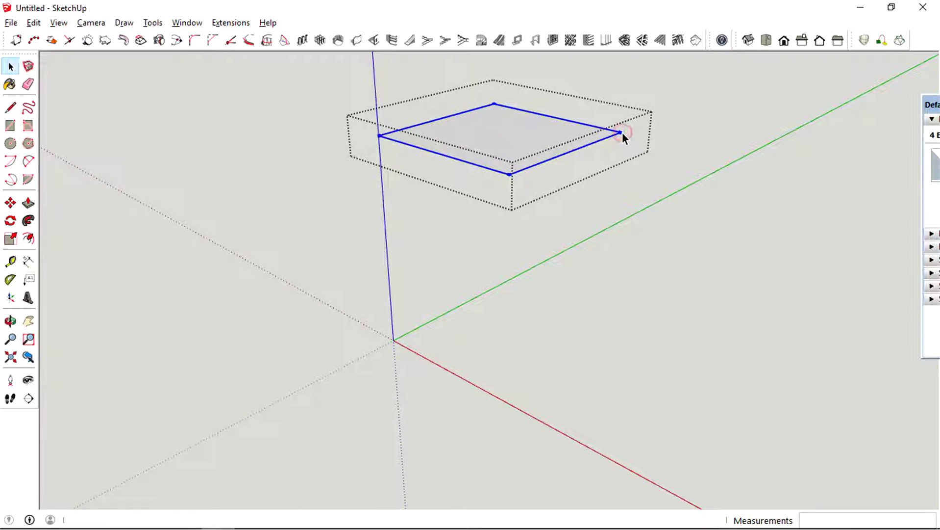
{"action": "key", "text": "ctrl+z"}
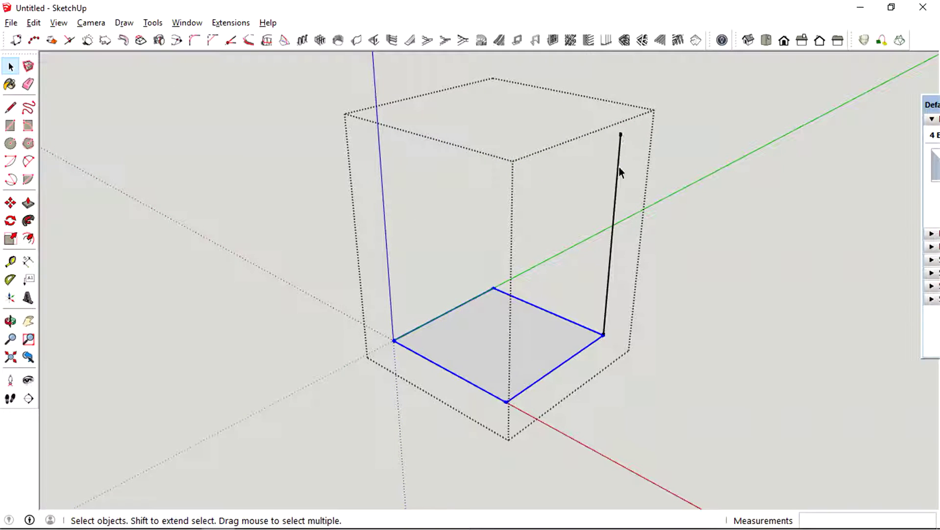
Step: Move the vertical line's upper endpoint inward by about 2564 mm along the green axis direction to slant the line for a taper
{"action": "left_click", "coordinate": [629, 254]}
{"action": "key", "text": "m"}
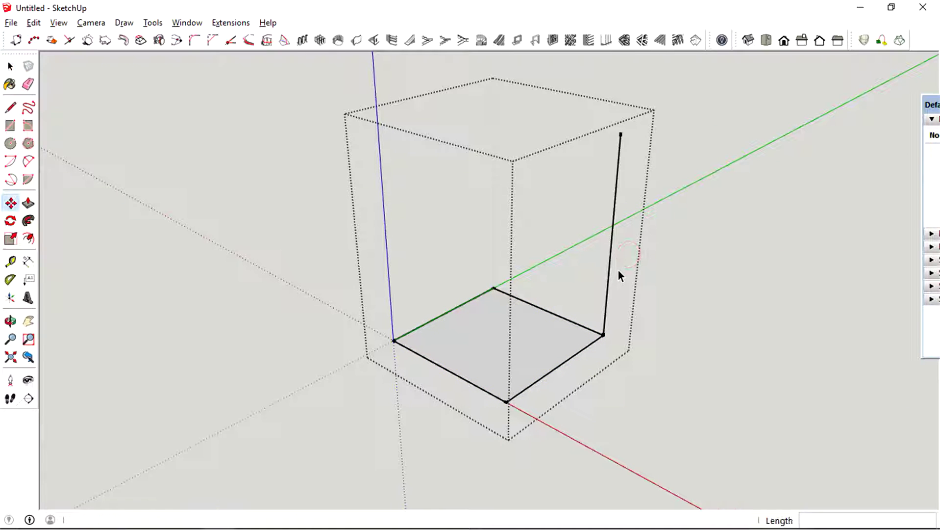
{"action": "left_click", "coordinate": [621, 133]}
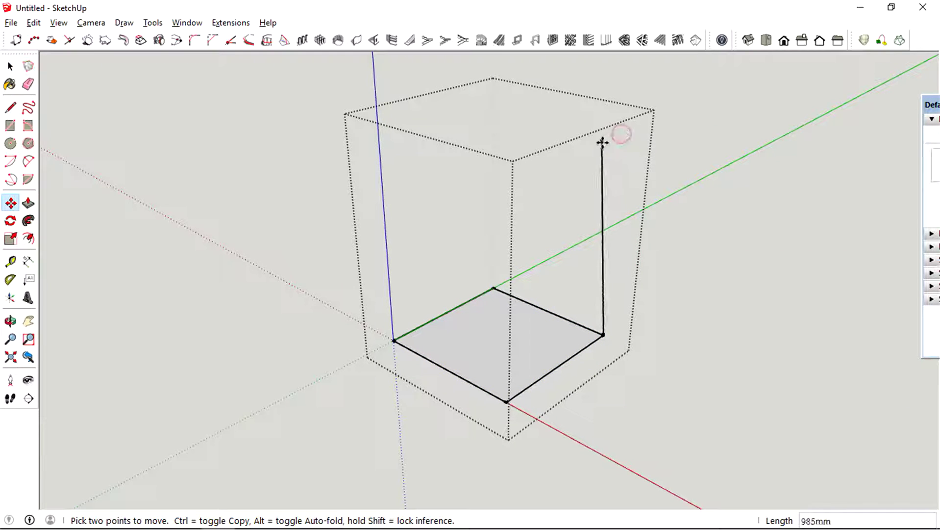
{"action": "left_click", "coordinate": [568, 156]}
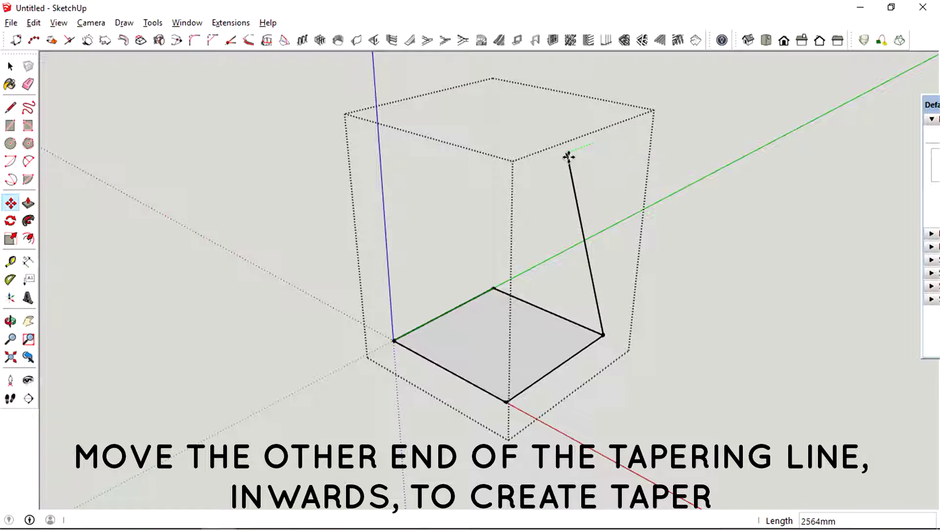
{"action": "left_click", "coordinate": [567, 154]}
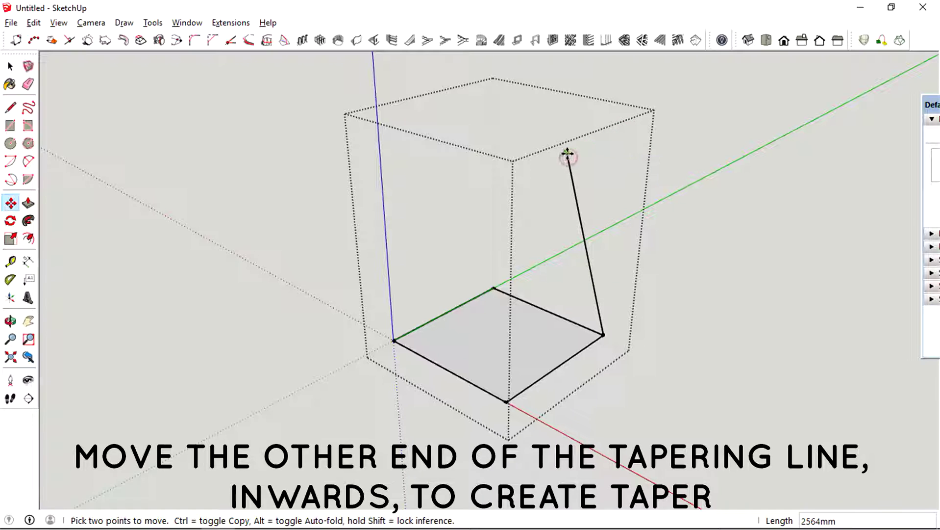
Step: Place the slanted line's upper endpoint farther inward above the square base to set the taper
{"action": "left_click", "coordinate": [524, 141]}
{"action": "key", "text": "space"}
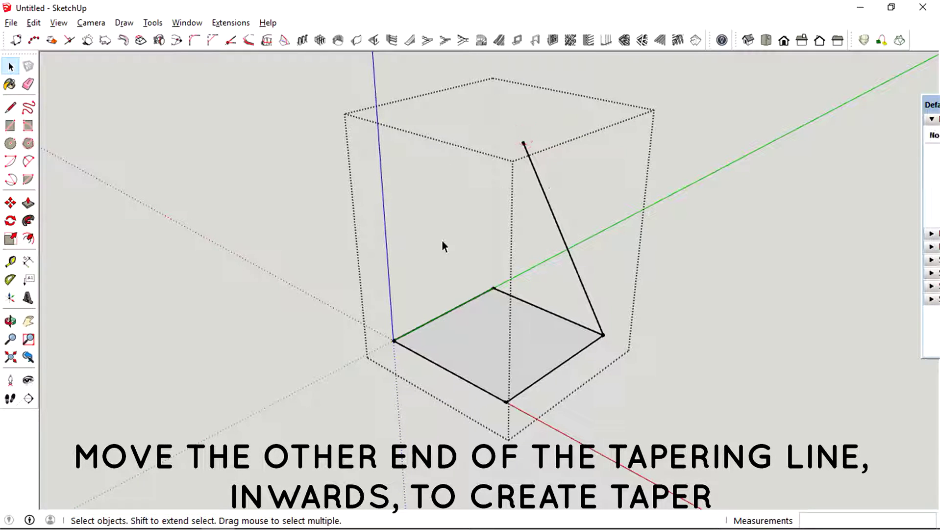
Step: Try to extrude the square base face with the maintain-taper tool up to the slanted line's upper end, and undo the result
{"action": "left_click", "coordinate": [494, 334]}
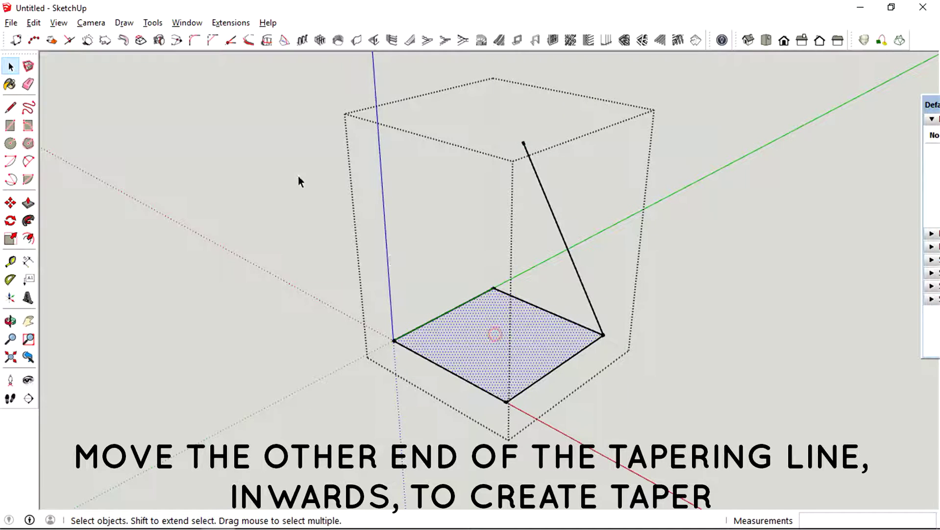
{"action": "left_click", "coordinate": [142, 41]}
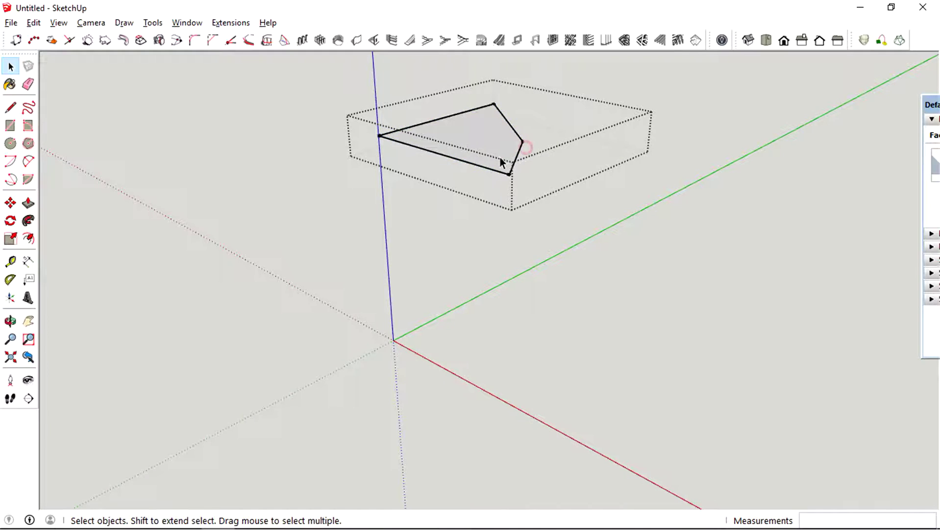
{"action": "middle_click_drag", "start_coordinate": [500, 157], "coordinate": [497, 183]}
{"action": "key", "text": "ctrl+z"}
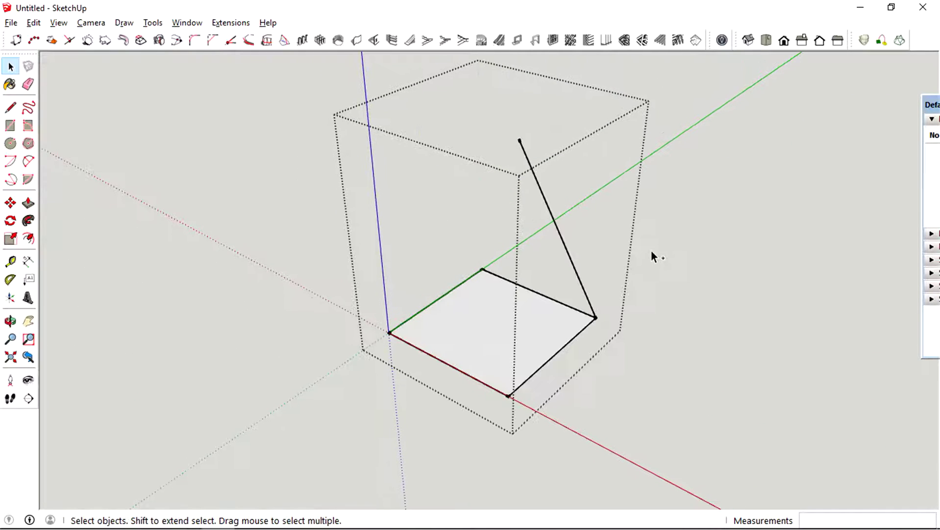
{"action": "key", "text": "l"}
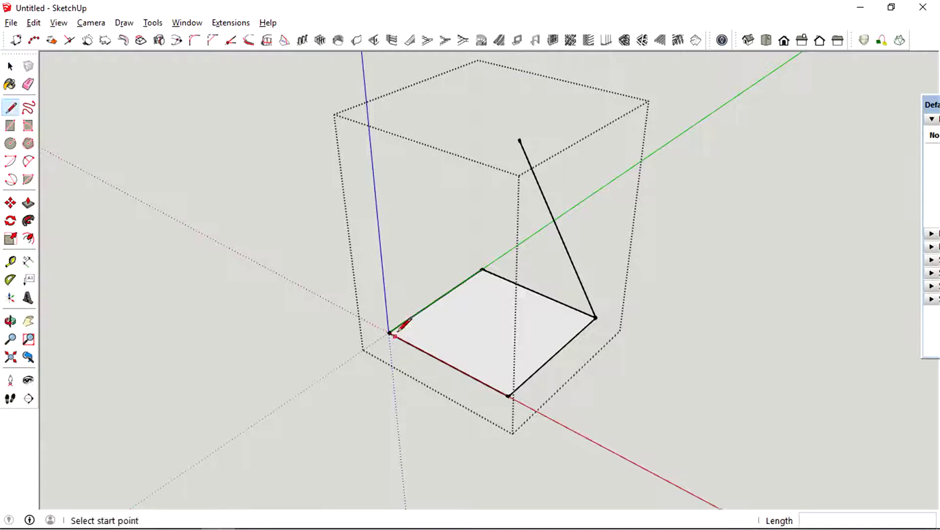
{"action": "left_click", "coordinate": [388, 333]}
{"action": "key", "text": "space"}
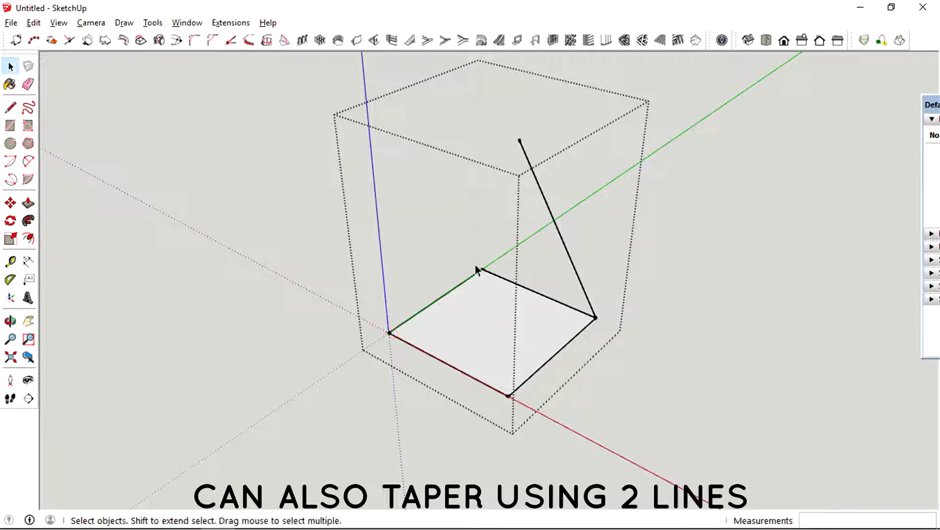
Step: Draw a second vertical guide line along the blue axis from the square's corner on the green axis
{"action": "key", "text": "l"}
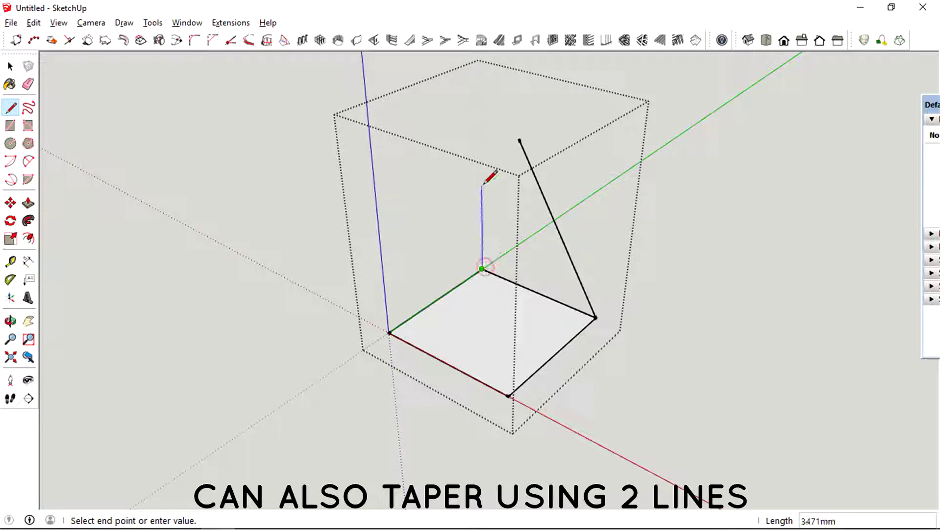
{"action": "left_click", "coordinate": [482, 133]}
{"action": "middle_click_drag", "start_coordinate": [482, 133], "coordinate": [498, 166]}
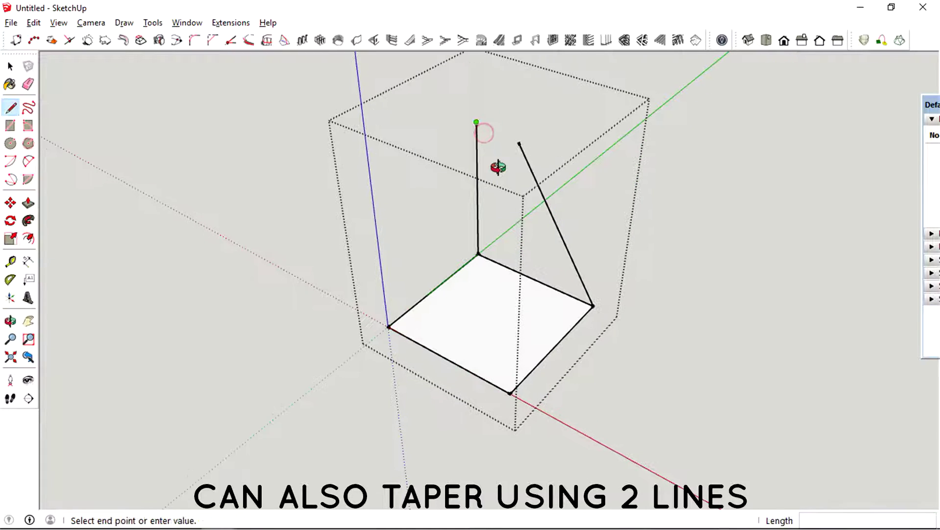
{"action": "key", "text": "space"}
Step: Move the second guide line's upper endpoint inward and lower so that the line slants over the square base
{"action": "key", "text": "m"}
{"action": "left_click", "coordinate": [478, 123]}
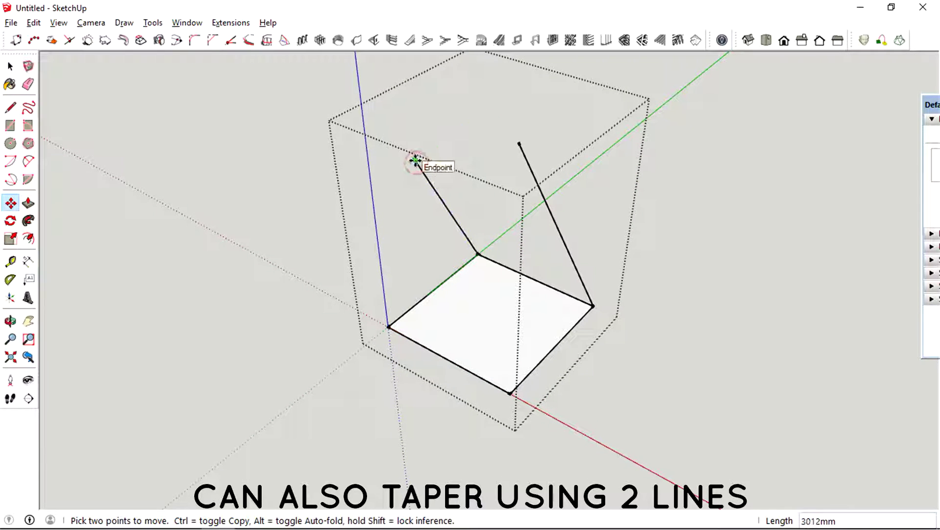
{"action": "left_click", "coordinate": [466, 182]}
{"action": "key", "text": "space"}
Step: Extrude the square base face and its edges with the maintain-taper tool up to the first slanted line's upper end
{"action": "left_click", "coordinate": [482, 287]}
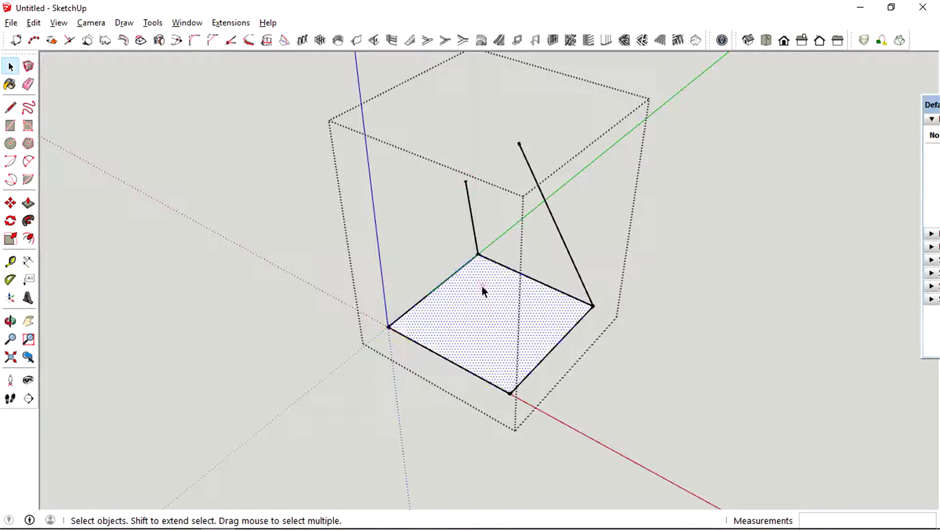
{"action": "left_click", "coordinate": [482, 287]}
{"action": "left_click", "coordinate": [141, 40]}
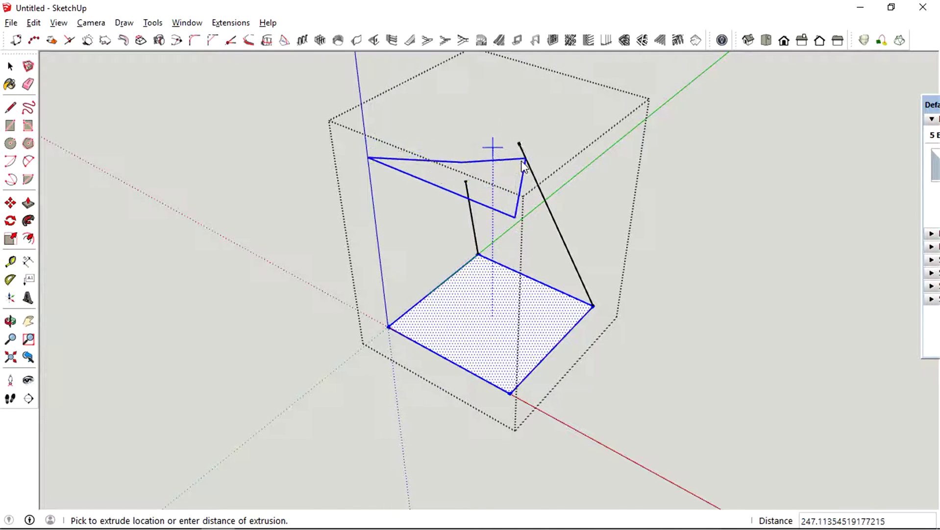
{"action": "left_click", "coordinate": [520, 145]}
{"action": "middle_click_drag", "start_coordinate": [479, 168], "coordinate": [499, 164]}
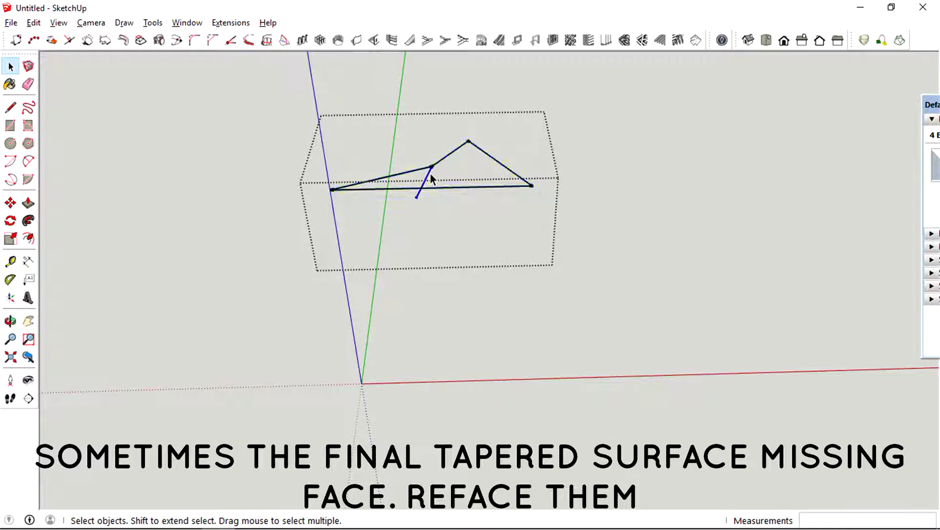
Step: Delete the leftover guide line and retrace one edge of the tapered top outline to restore its missing face
{"action": "key", "text": "c"}
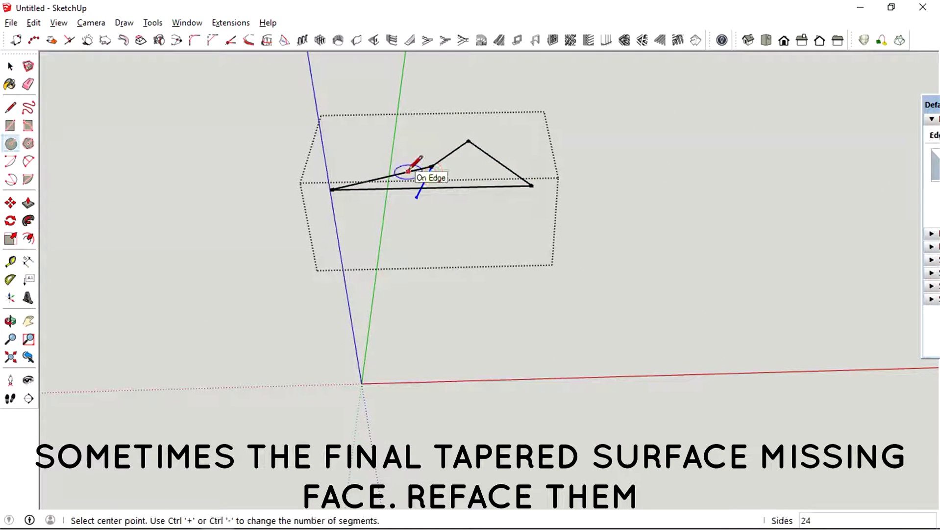
{"action": "key", "text": "space"}
{"action": "key", "text": "l"}
{"action": "left_click", "coordinate": [468, 141]}
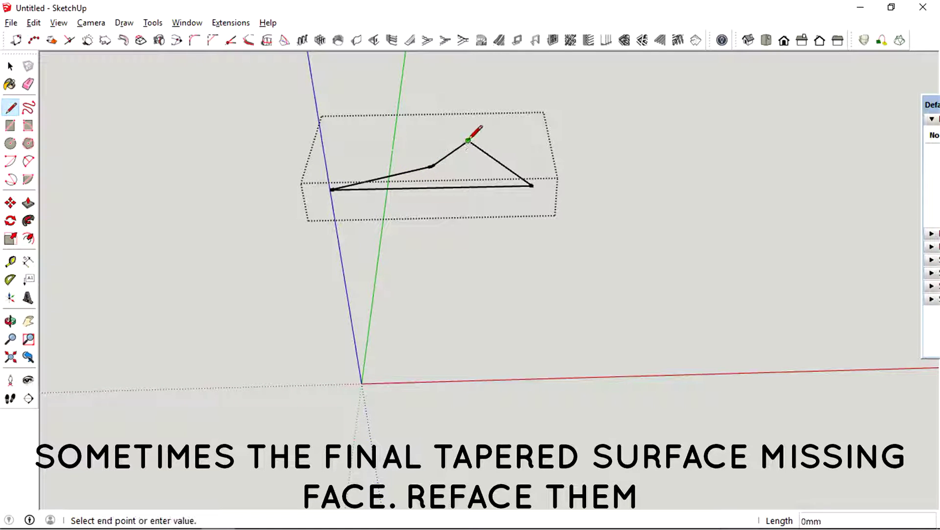
{"action": "left_click", "coordinate": [532, 185]}
{"action": "middle_click_drag", "start_coordinate": [521, 177], "coordinate": [127, 142]}
{"action": "middle_click_drag", "start_coordinate": [373, 144], "coordinate": [395, 206], "text": "shift"}
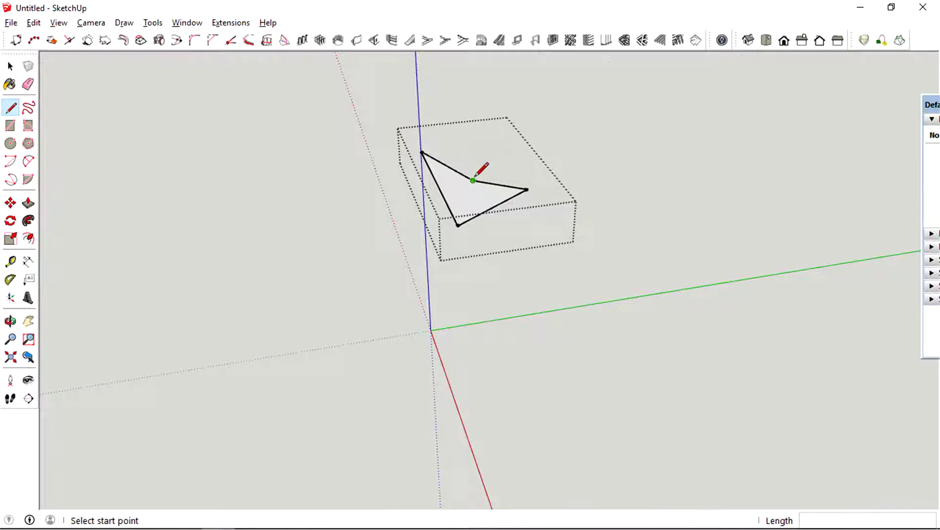
{"action": "middle_click_drag", "start_coordinate": [526, 190], "coordinate": [563, 184]}
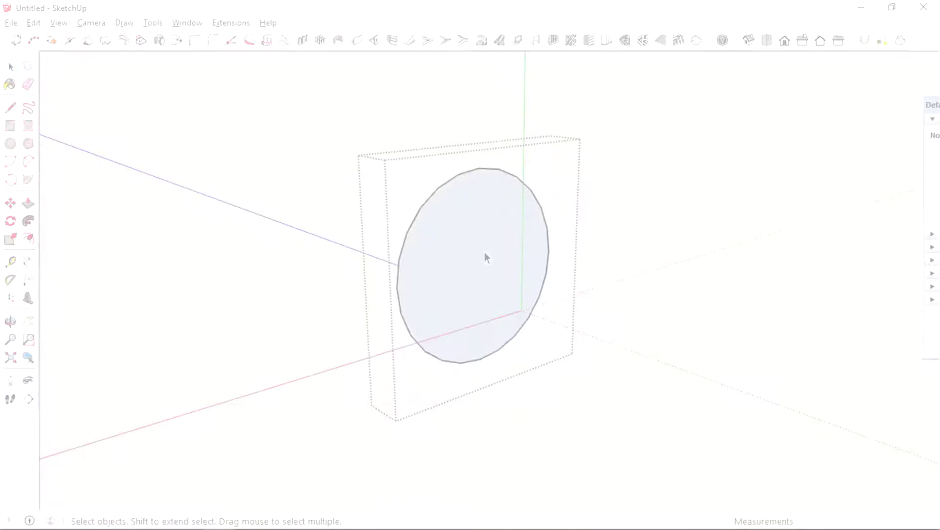
Step: Draw a guide line along the blue axis from the top point of the grouped circle's edge
{"action": "left_click", "coordinate": [484, 252]}
{"action": "middle_click_drag", "start_coordinate": [484, 252], "coordinate": [549, 252]}
{"action": "key", "text": "l"}
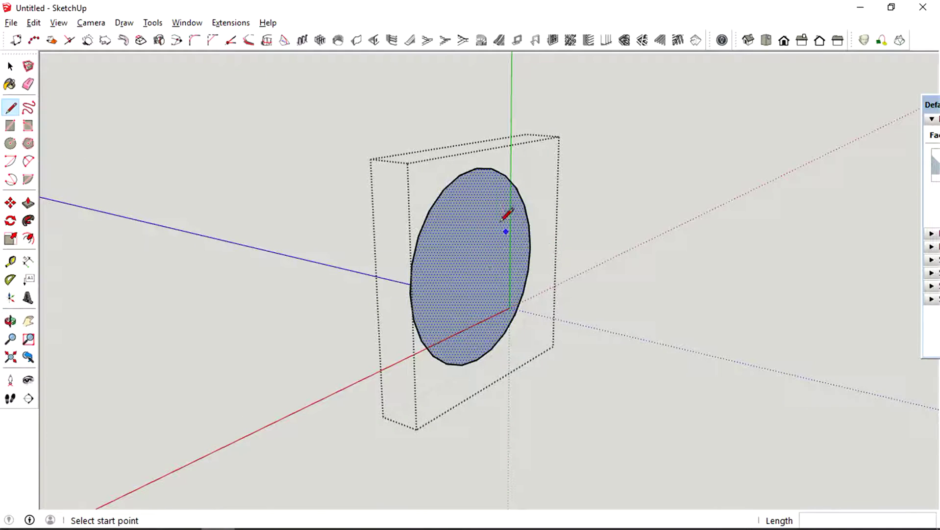
{"action": "left_click", "coordinate": [476, 168]}
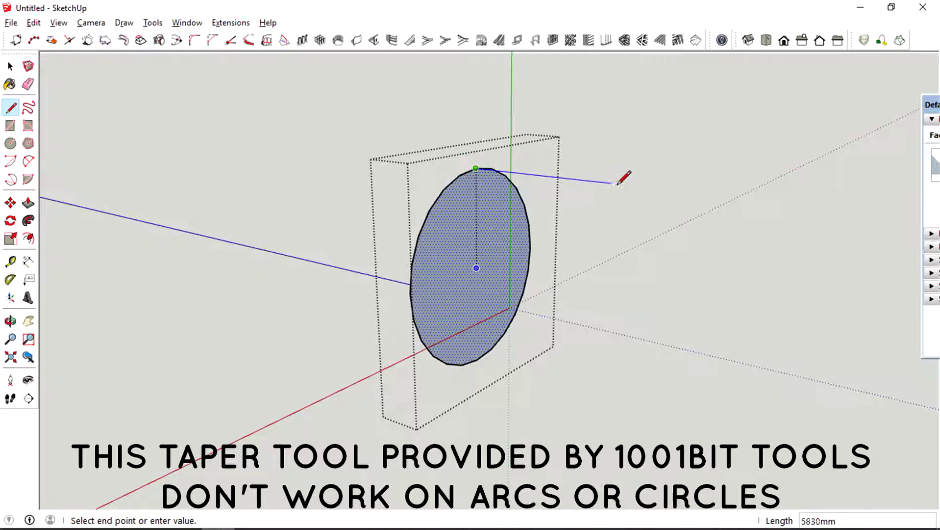
{"action": "left_click", "coordinate": [720, 195]}
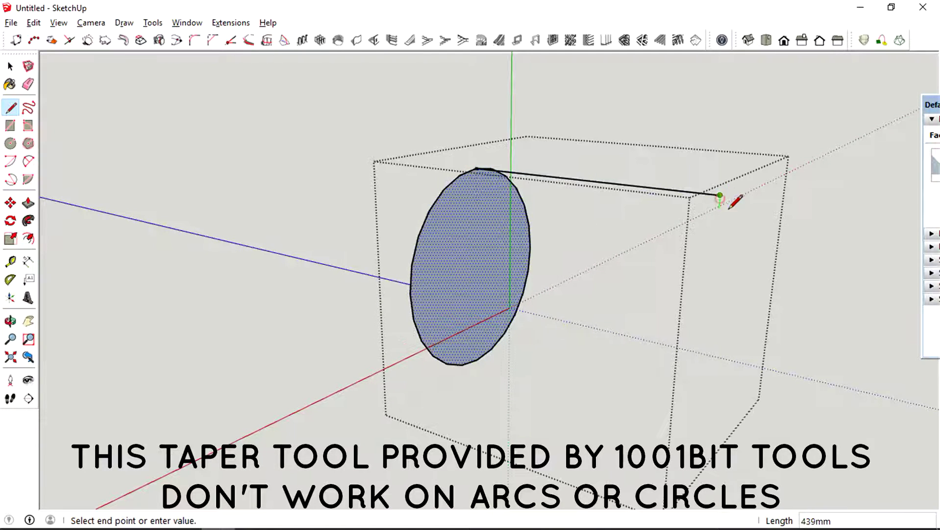
{"action": "key", "text": "space"}
Step: Move only the guide line's free end inward along the green axis to slant it toward the circle's centre
{"action": "key", "text": "m"}
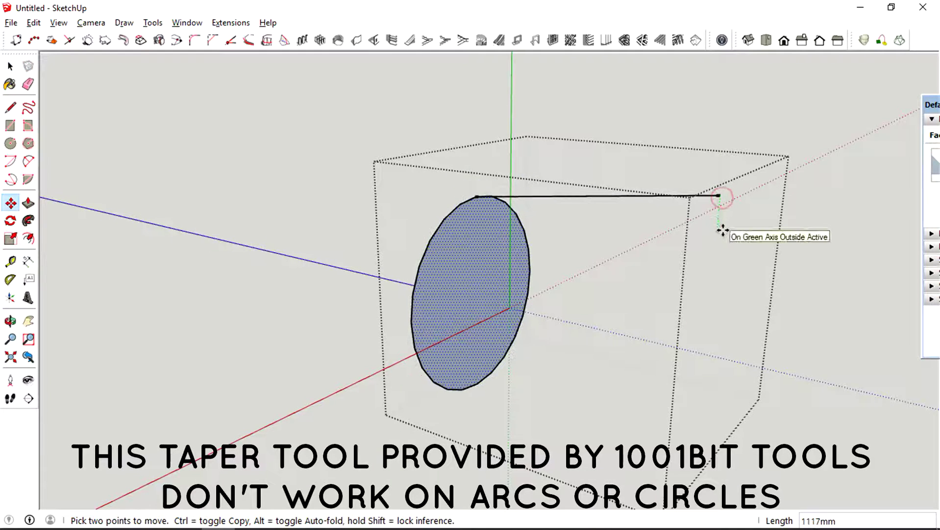
{"action": "key", "text": "space"}
{"action": "left_click", "coordinate": [746, 213]}
{"action": "key", "text": "m"}
{"action": "left_click", "coordinate": [721, 197]}
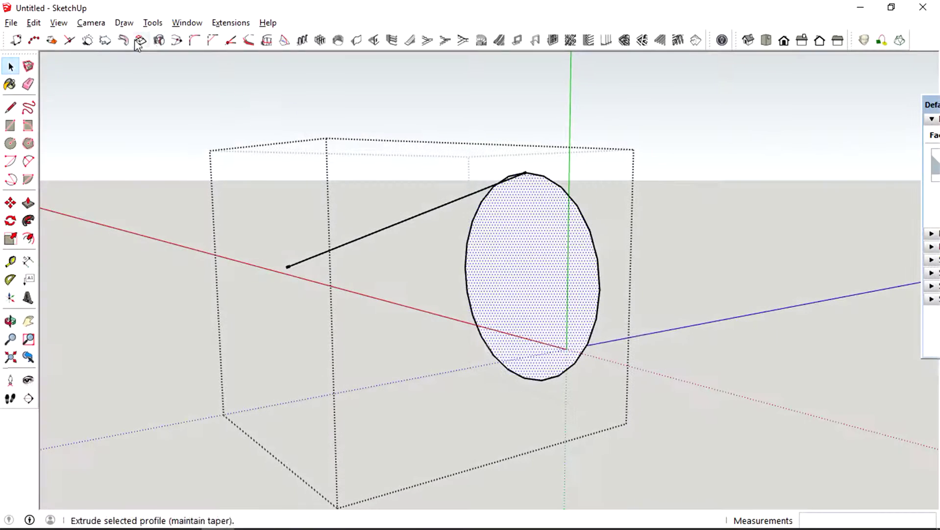
Step: Try to extrude the circle face with the maintain-taper tool up to the slanted line's free end, and undo the result
{"action": "left_click", "coordinate": [158, 39]}
{"action": "left_click", "coordinate": [598, 218]}
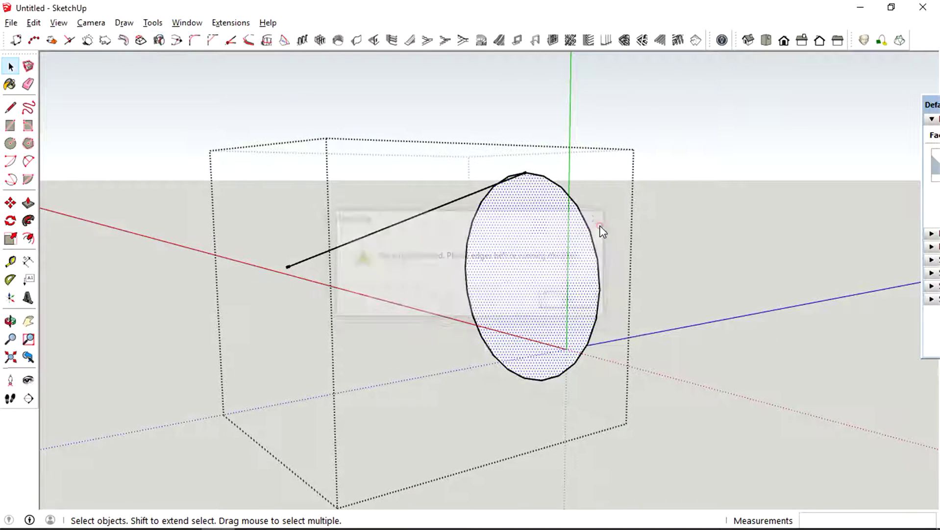
{"action": "left_click", "coordinate": [141, 40]}
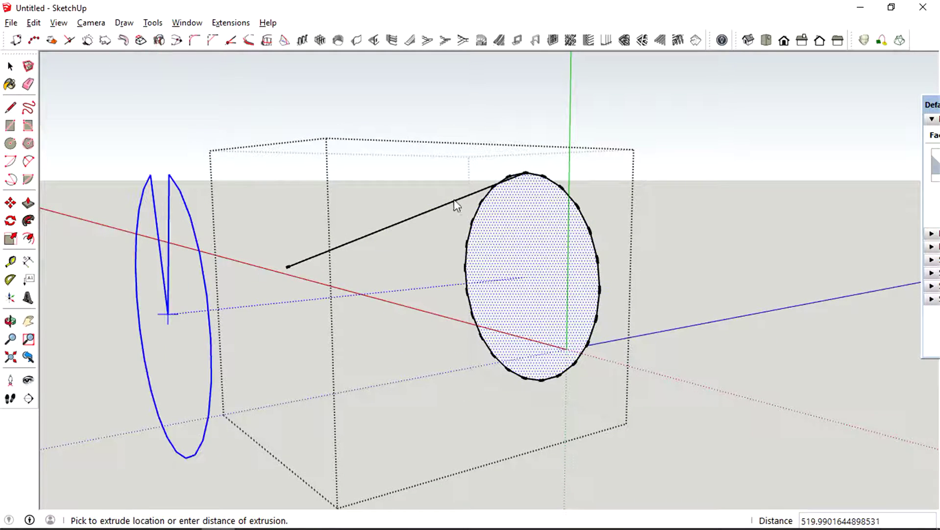
{"action": "left_click", "coordinate": [287, 266]}
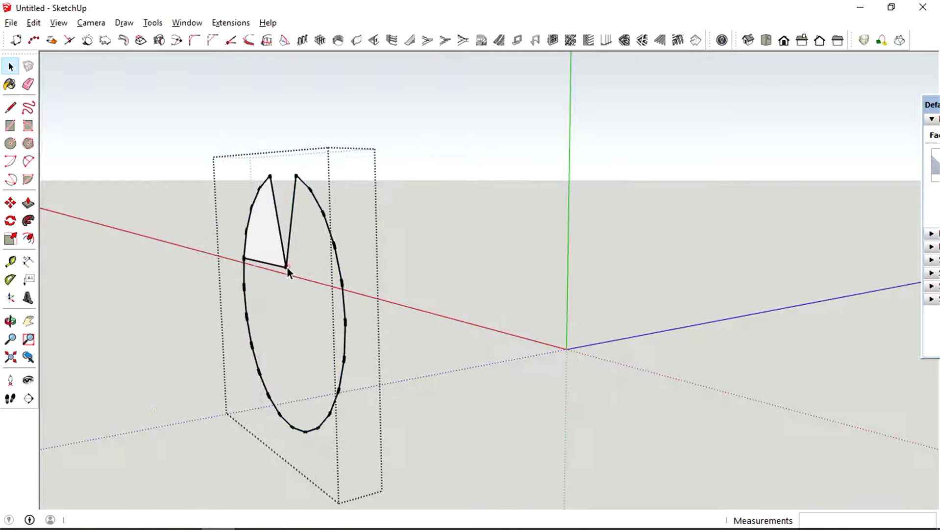
{"action": "middle_click_drag", "start_coordinate": [288, 267], "coordinate": [542, 218]}
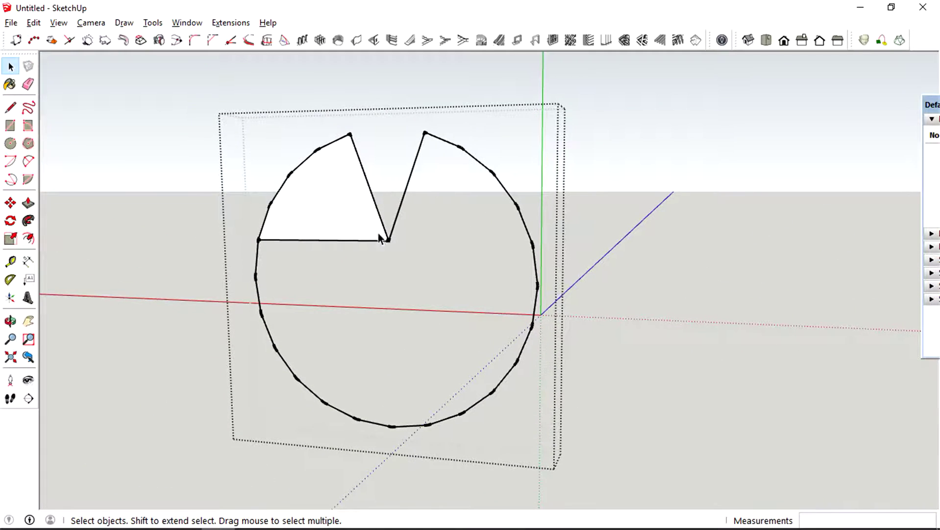
{"action": "middle_click_drag", "start_coordinate": [380, 238], "coordinate": [413, 230]}
{"action": "key", "text": "ctrl+z"}
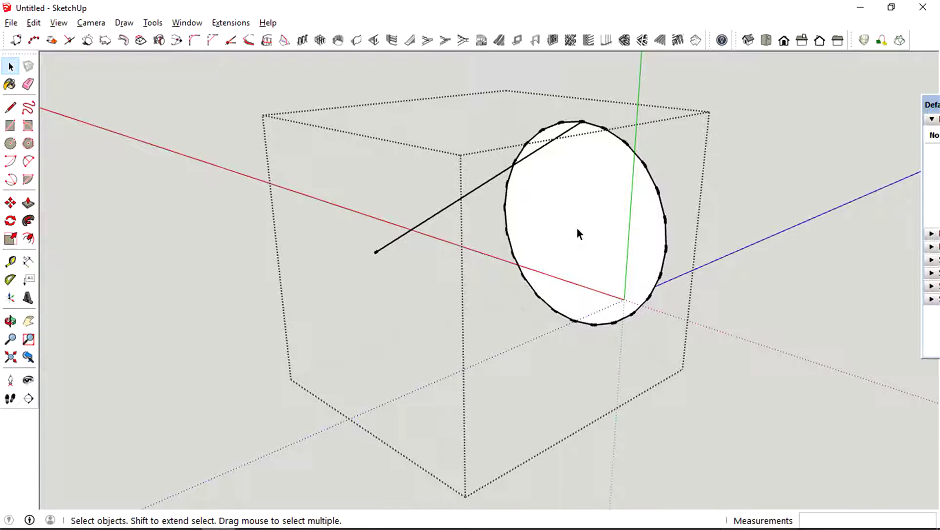
Step: Undo back past the circle's exploded edges, and redo only until the continuous circle and its slanted guide line are restored
{"action": "scroll", "coordinate": [578, 229], "scroll_direction": "down", "scroll_amount": 1}
{"action": "middle_click_drag", "start_coordinate": [577, 229], "coordinate": [588, 217]}
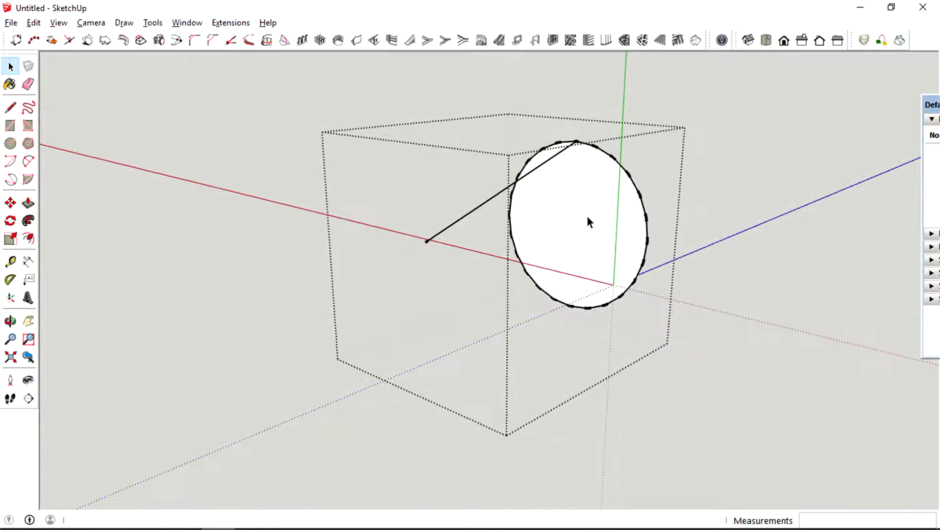
{"action": "key", "text": "ctrl+z"}
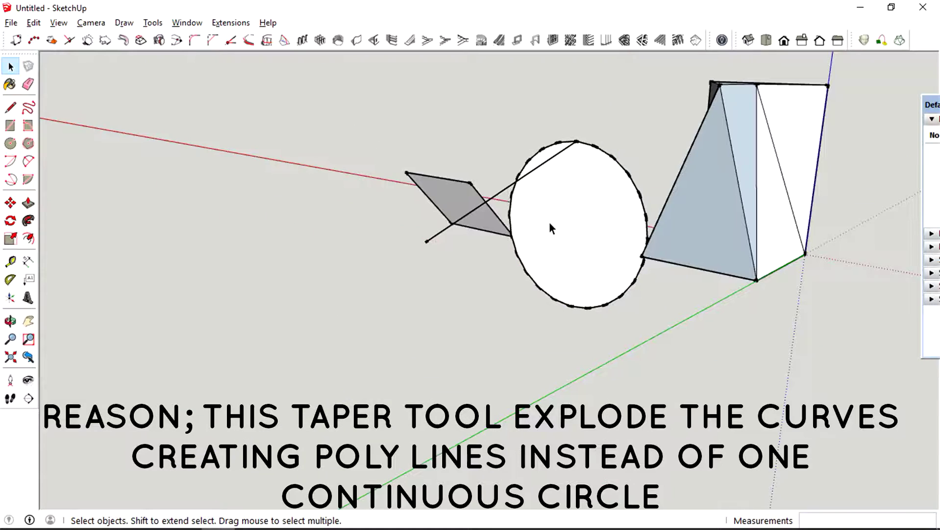
{"action": "key", "text": "ctrl+z"}
{"action": "key", "text": "ctrl+z"}
{"action": "key", "text": "ctrl+z"}
{"action": "key", "text": "ctrl+z"}
{"action": "key", "text": "ctrl+z"}
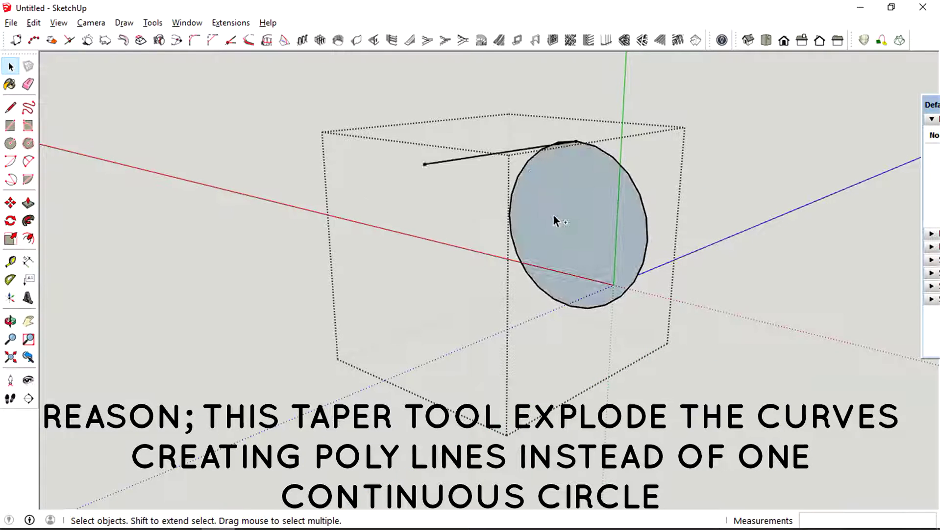
{"action": "key", "text": "ctrl+z"}
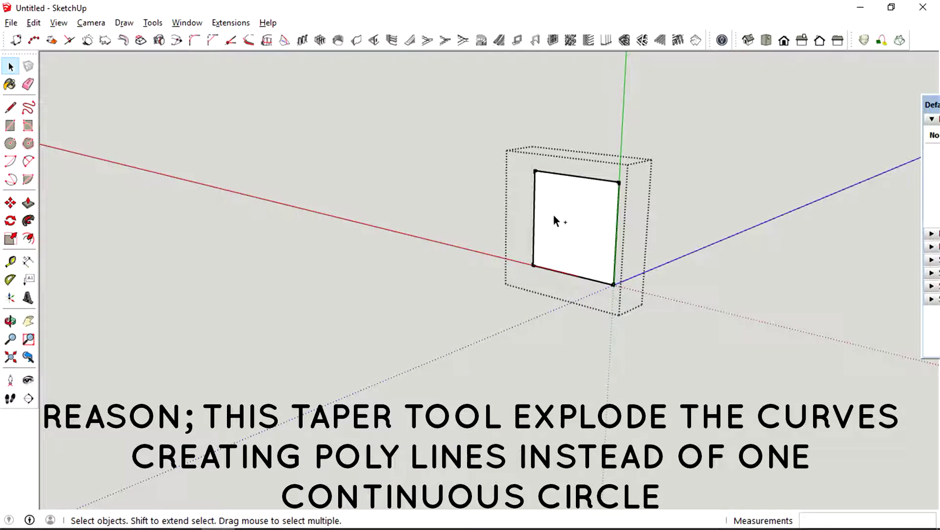
{"action": "key", "text": "ctrl+y"}
{"action": "key", "text": "ctrl+y"}
{"action": "key", "text": "ctrl+y"}
{"action": "key", "text": "ctrl+y"}
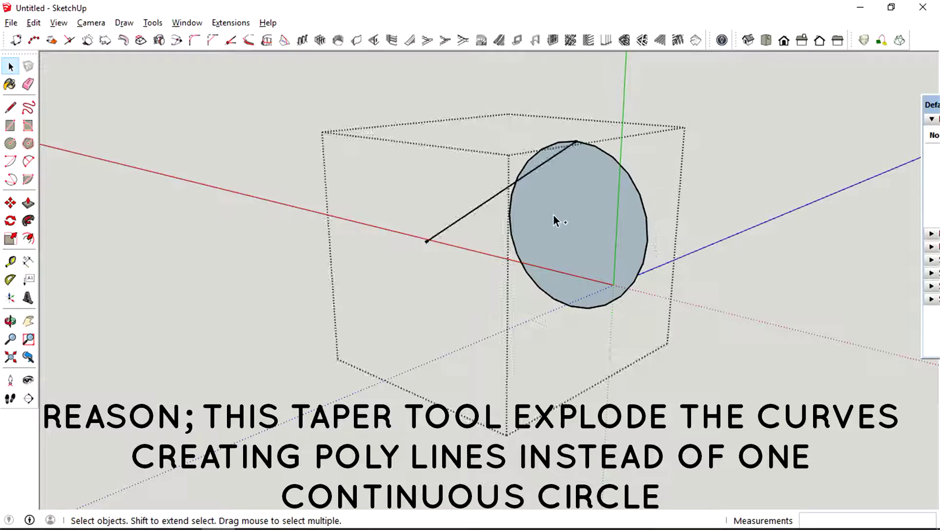
{"action": "key", "text": "ctrl+y"}
Step: Draw a second guide line along the blue axis from a point on the circle's lower edge
{"action": "middle_click_drag", "start_coordinate": [652, 218], "coordinate": [634, 231]}
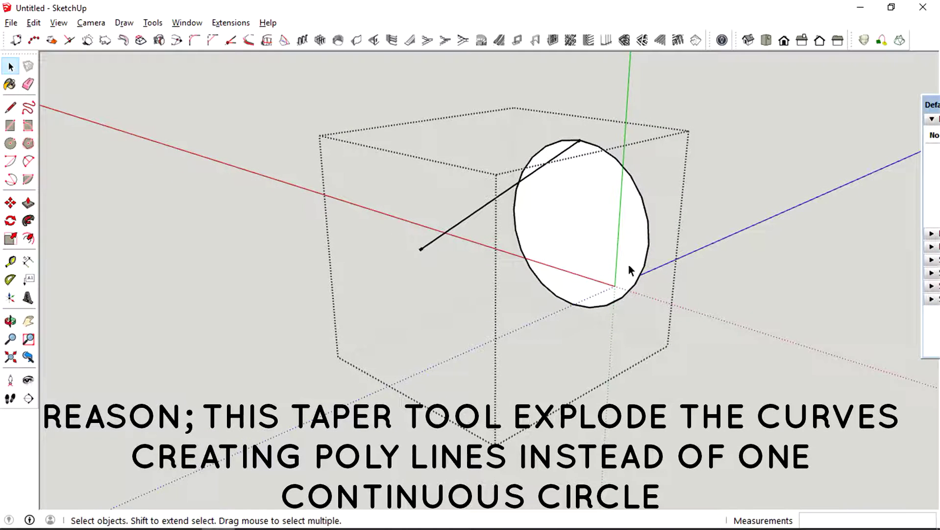
{"action": "key", "text": "l"}
{"action": "left_click", "coordinate": [572, 303]}
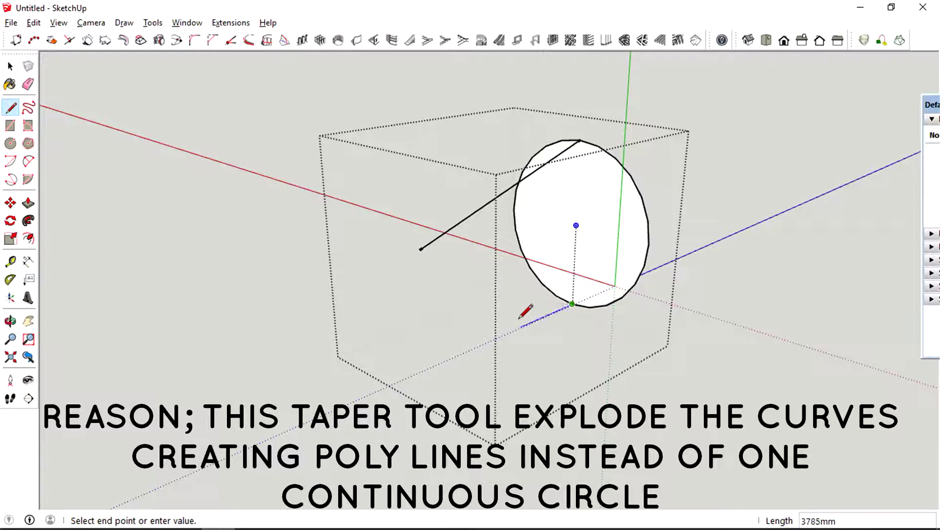
{"action": "left_click", "coordinate": [469, 349]}
{"action": "key", "text": "space"}
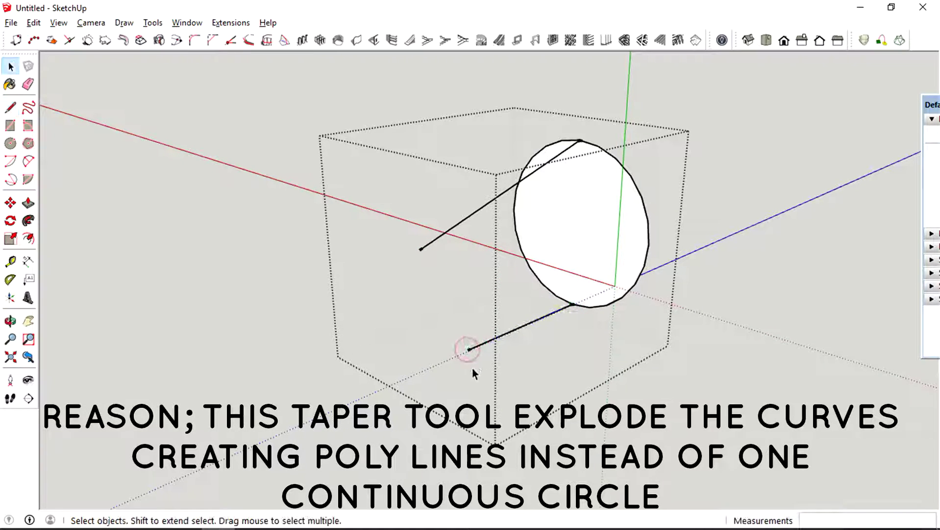
Step: Move the lower guide line's free end inward along the green axis to slant it toward the circle's centre
{"action": "key", "text": "m"}
{"action": "left_click", "coordinate": [468, 345]}
{"action": "left_click", "coordinate": [469, 298]}
{"action": "key", "text": "space"}
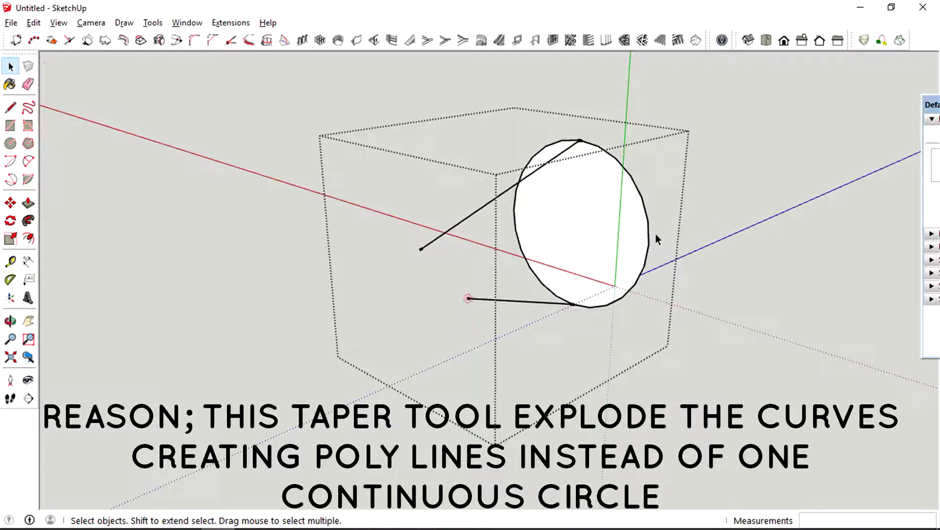
Step: Extrude the circle face with the tapered face extrusion tool up to the upper slanted guide line's free end
{"action": "middle_click_drag", "start_coordinate": [618, 220], "coordinate": [572, 232]}
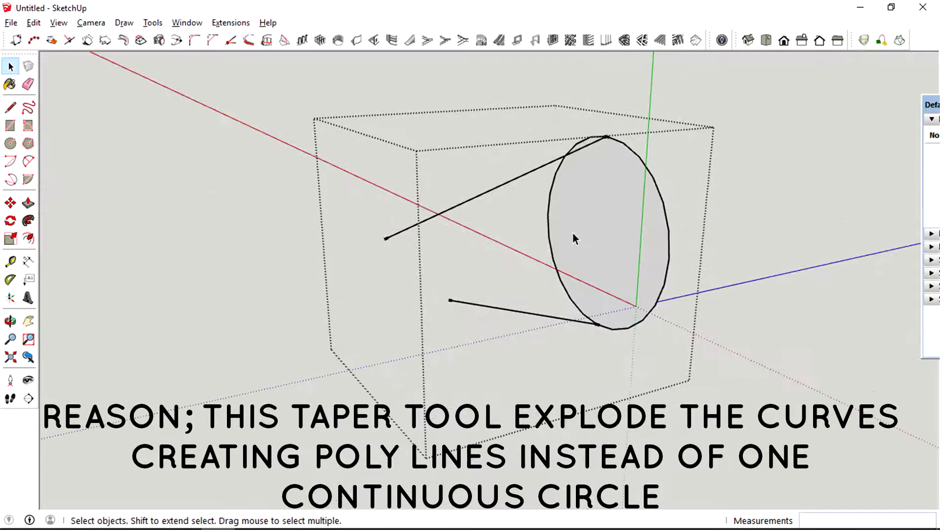
{"action": "left_click", "coordinate": [573, 232]}
{"action": "left_click", "coordinate": [158, 40]}
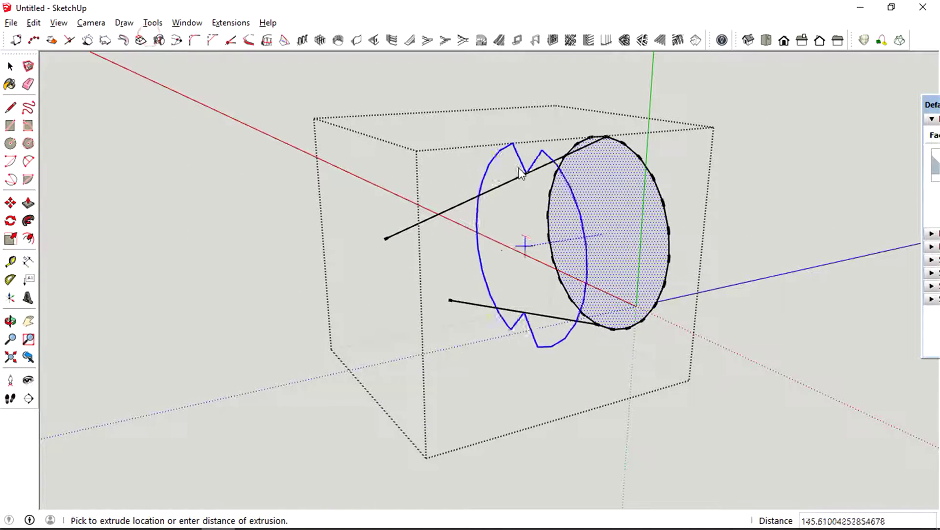
{"action": "left_click", "coordinate": [383, 238]}
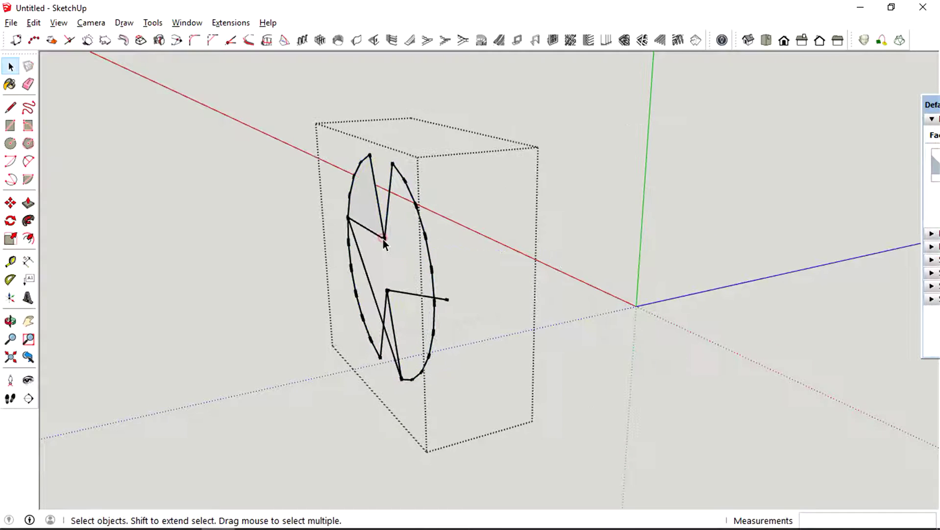
Step: Delete the stray cross edges and partial face inside the notched outline, along with the leftover piece of the lower guide line
{"action": "middle_click_drag", "start_coordinate": [383, 240], "coordinate": [497, 270]}
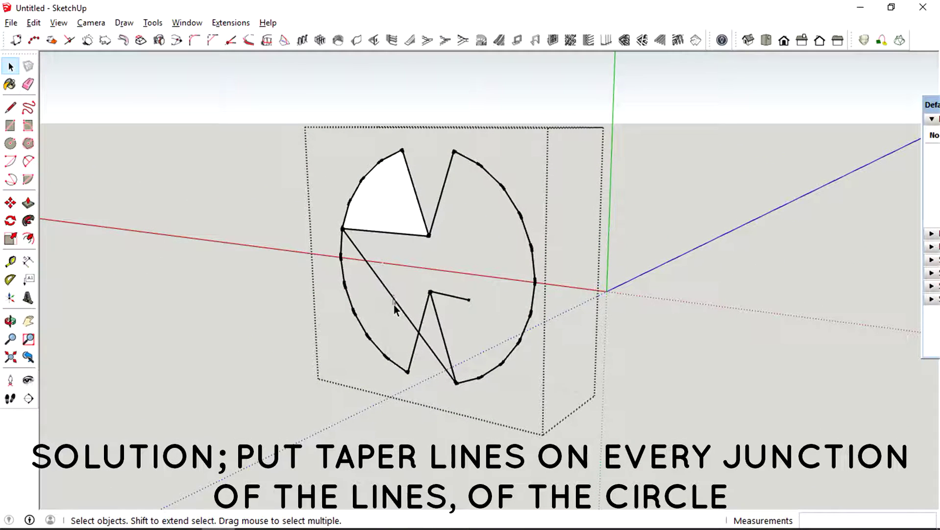
{"action": "key", "text": "Delete"}
{"action": "left_click", "coordinate": [388, 234]}
{"action": "key", "text": "Delete"}
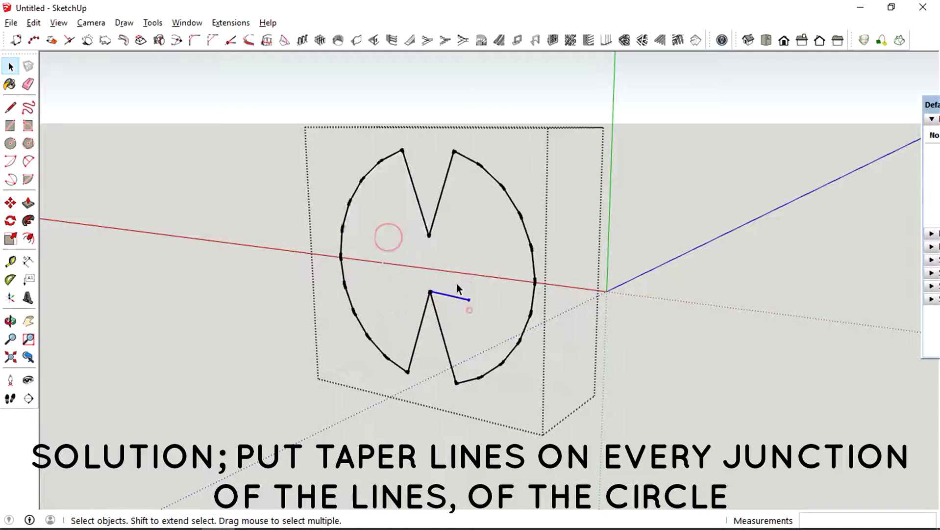
{"action": "key", "text": "Delete"}
Step: Redraw the lower notch's edge from its tip to the outline, and generate a face from the complete notched outline
{"action": "key", "text": "l"}
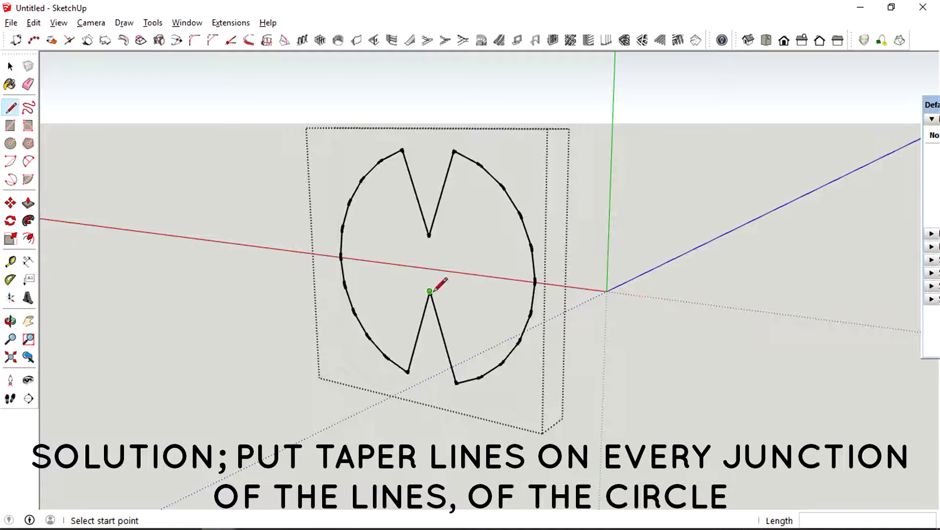
{"action": "left_click_drag", "start_coordinate": [430, 291], "coordinate": [456, 383]}
{"action": "key", "text": "space"}
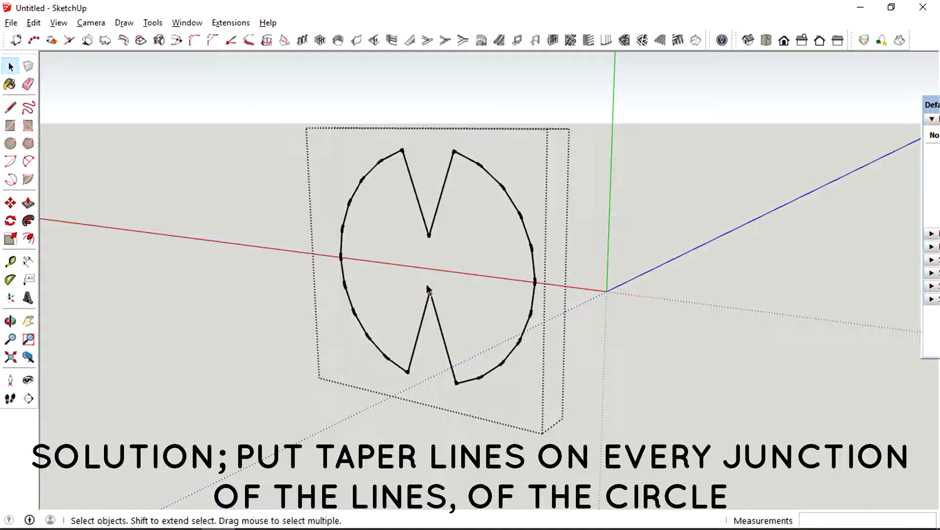
{"action": "left_click_drag", "start_coordinate": [296, 100], "coordinate": [586, 417]}
{"action": "key", "text": "shift+f"}
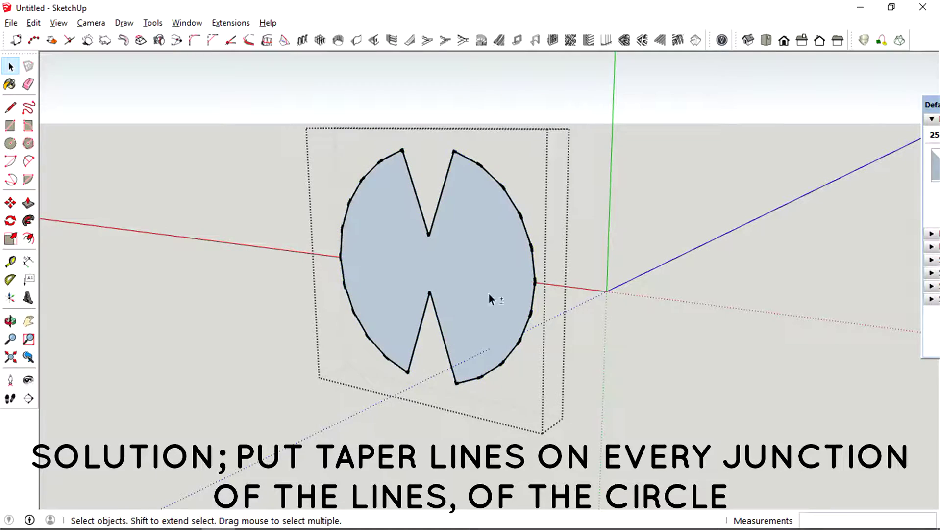
{"action": "left_click", "coordinate": [450, 248]}
{"action": "middle_click_drag", "start_coordinate": [449, 248], "coordinate": [465, 260]}
{"action": "key", "text": "Escape"}
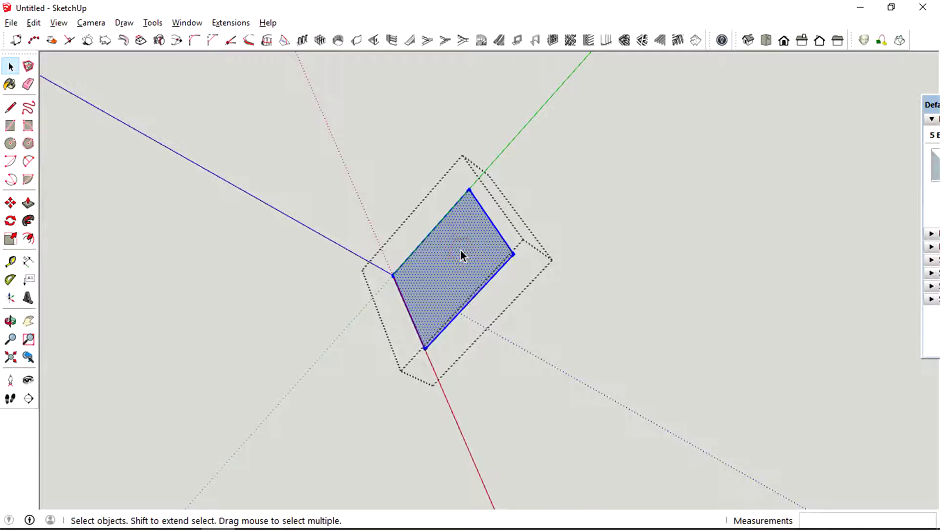
{"action": "key", "text": "p"}
{"action": "left_click", "coordinate": [461, 251]}
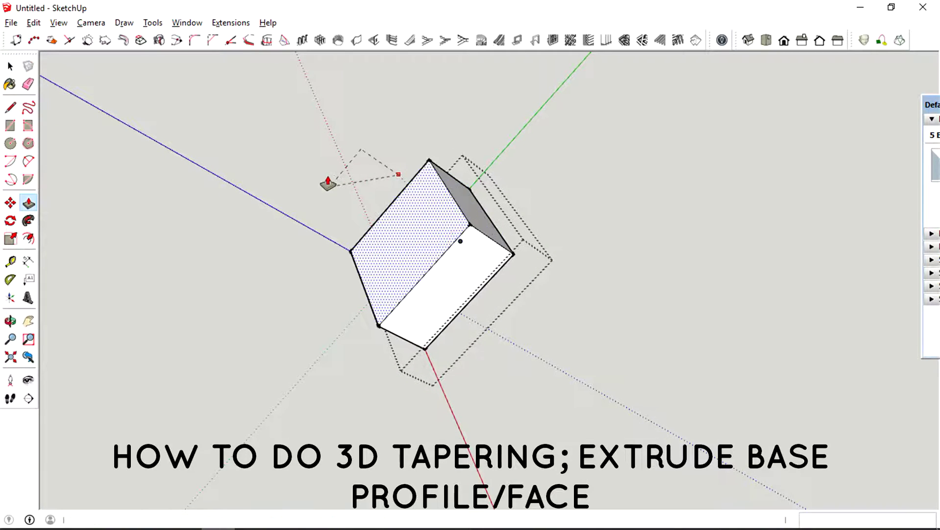
{"action": "key", "text": "space"}
Step: Push/Pull the square face in the negative blue axis direction to make a box
{"action": "key", "text": "p"}
{"action": "left_click", "coordinate": [434, 272]}
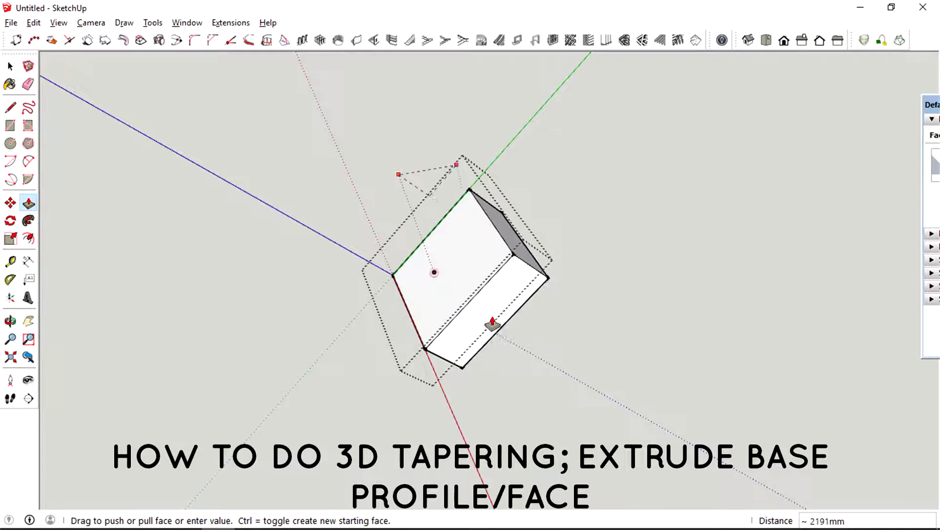
{"action": "left_click", "coordinate": [585, 372]}
{"action": "mouse_move", "coordinate": [585, 372]}
{"action": "middle_mouse_down"}
{"action": "mouse_move", "coordinate": [447, 273]}
{"action": "mouse_move", "coordinate": [429, 245]}
{"action": "mouse_move", "coordinate": [461, 297]}
{"action": "mouse_move", "coordinate": [433, 175]}
{"action": "mouse_move", "coordinate": [438, 201]}
{"action": "mouse_move", "coordinate": [452, 212]}
{"action": "mouse_move", "coordinate": [446, 197]}
{"action": "mouse_move", "coordinate": [501, 246]}
{"action": "middle_mouse_up"}
{"action": "key", "text": "space"}
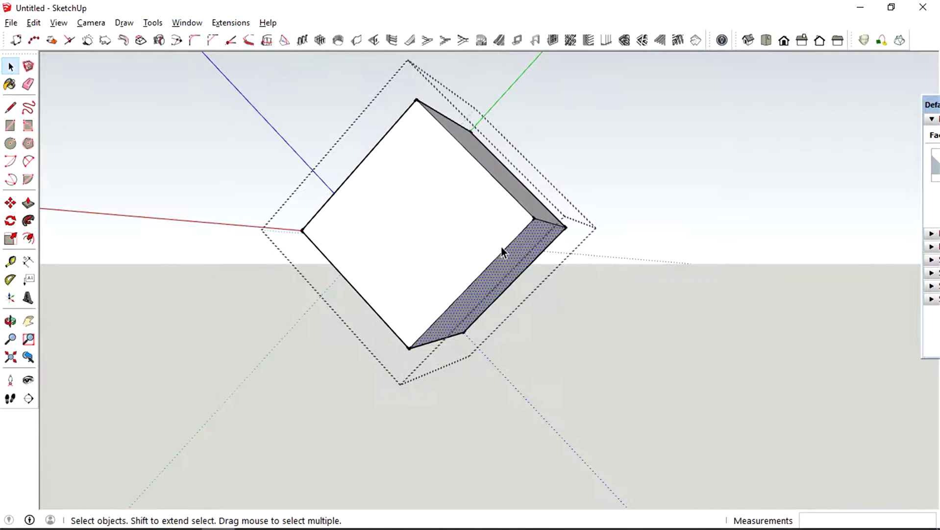
Step: Draw a taper guide line outward along the blue axis from the corner of the box's end face opposite the blue axis
{"action": "key", "text": "l"}
{"action": "mouse_move", "coordinate": [550, 210]}
{"action": "middle_mouse_down"}
{"action": "mouse_move", "coordinate": [457, 234]}
{"action": "mouse_move", "coordinate": [482, 201]}
{"action": "middle_mouse_up"}
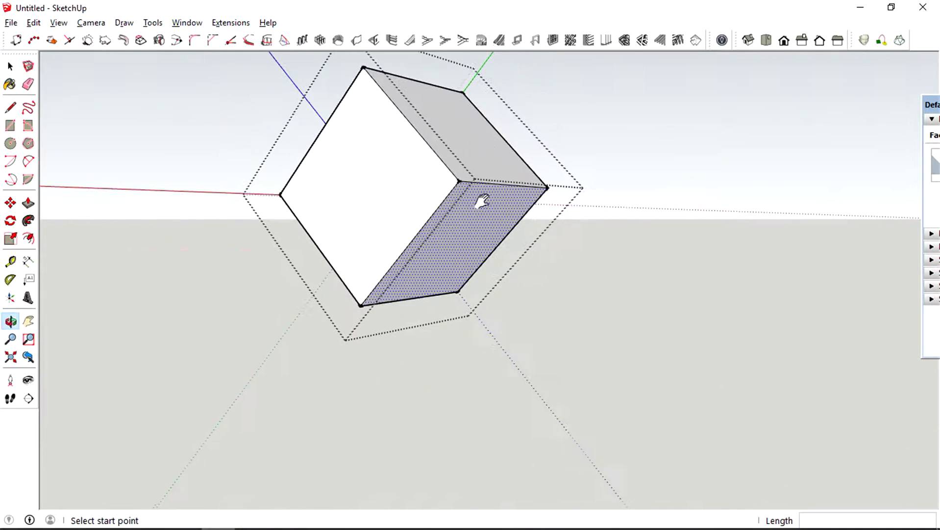
{"action": "left_click", "coordinate": [458, 181]}
{"action": "left_click", "coordinate": [567, 310]}
{"action": "key", "text": "space"}
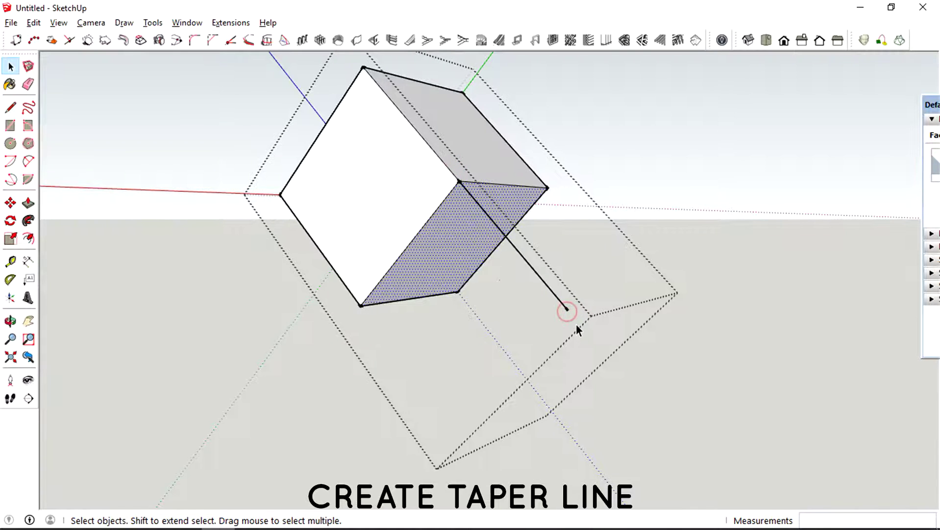
{"action": "key", "text": "m"}
{"action": "left_click", "coordinate": [567, 310]}
{"action": "key", "text": "space"}
Step: Move the guide line's free end inward about 1619 mm along the green axis to slant the line over the box's end face
{"action": "left_click", "coordinate": [558, 336]}
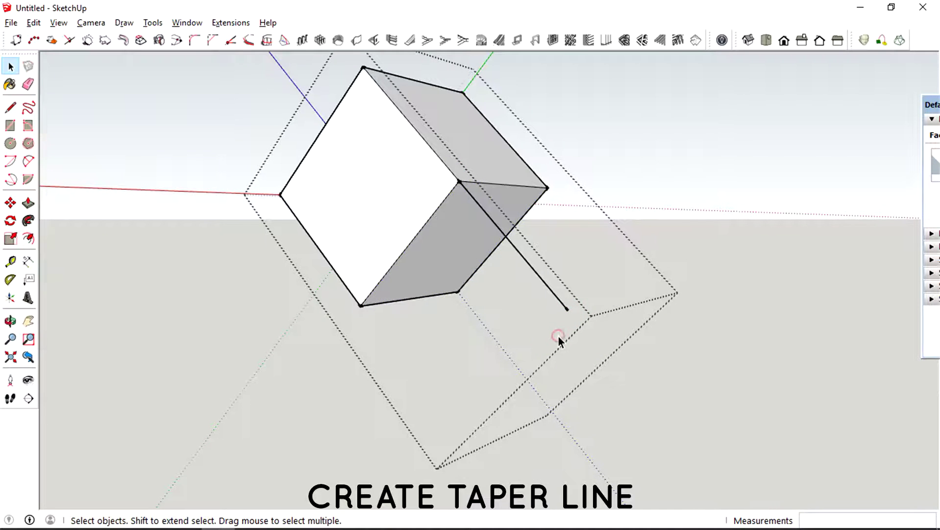
{"action": "key", "text": "m"}
{"action": "left_click", "coordinate": [567, 309]}
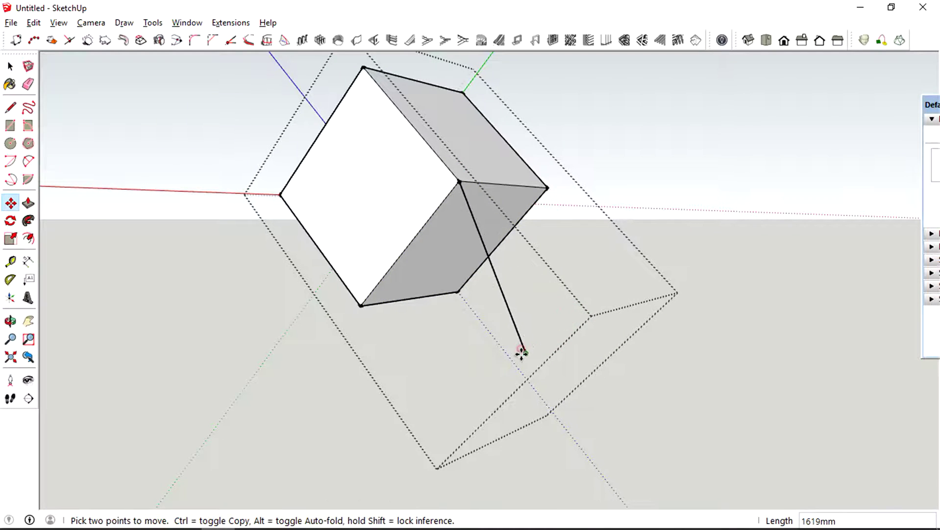
{"action": "middle_click_drag", "start_coordinate": [560, 346], "coordinate": [445, 296]}
{"action": "key", "text": "space"}
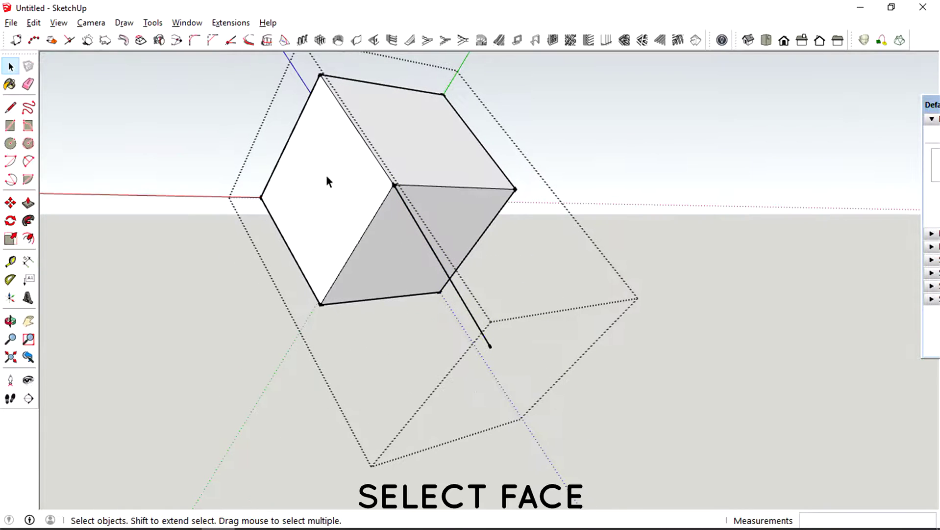
Step: Extrude the box's end face with the tapered face extrusion tool up to the slanted guide line's free end
{"action": "left_click", "coordinate": [139, 42]}
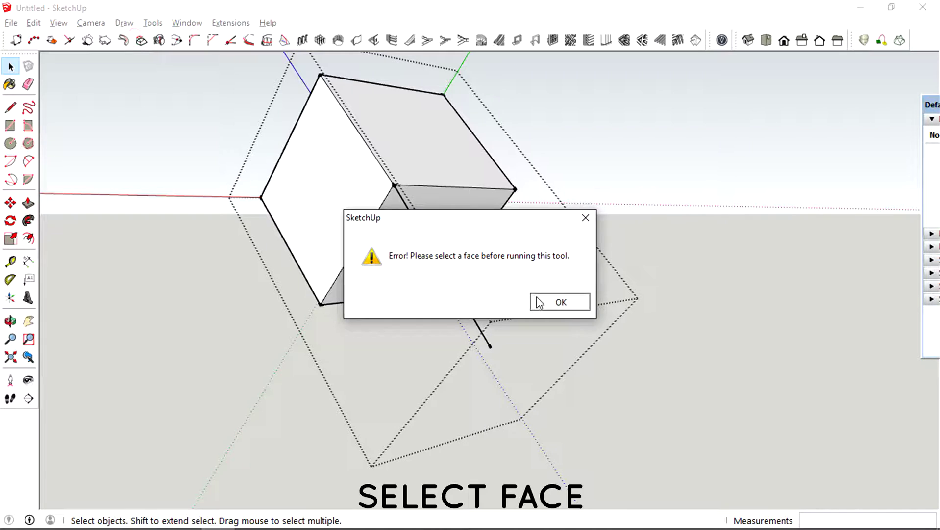
{"action": "left_click", "coordinate": [539, 302]}
{"action": "left_click", "coordinate": [408, 252]}
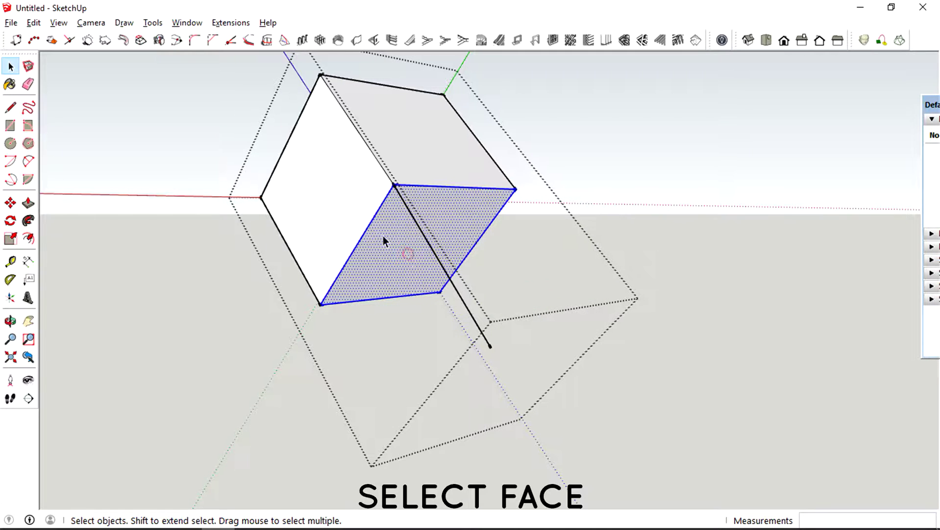
{"action": "left_click", "coordinate": [142, 42]}
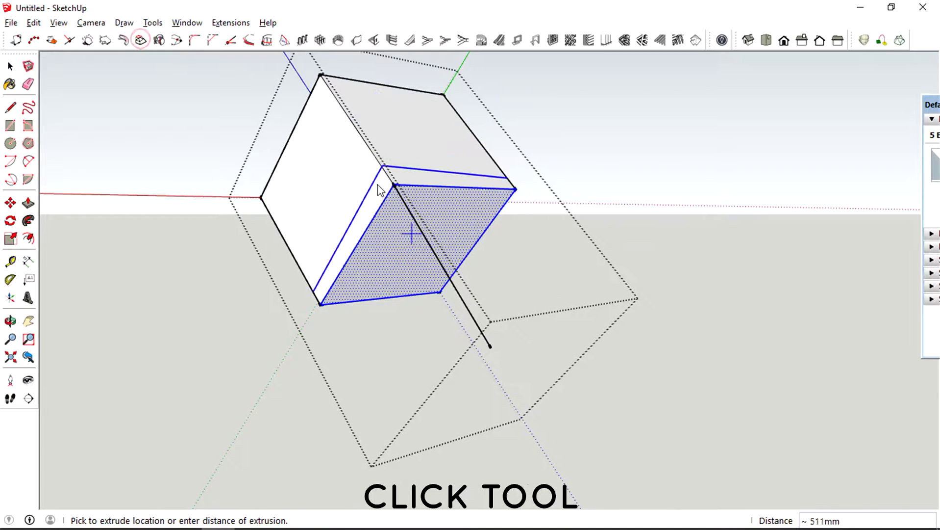
{"action": "left_click", "coordinate": [488, 347]}
{"action": "middle_click_drag", "start_coordinate": [506, 352], "coordinate": [308, 218]}
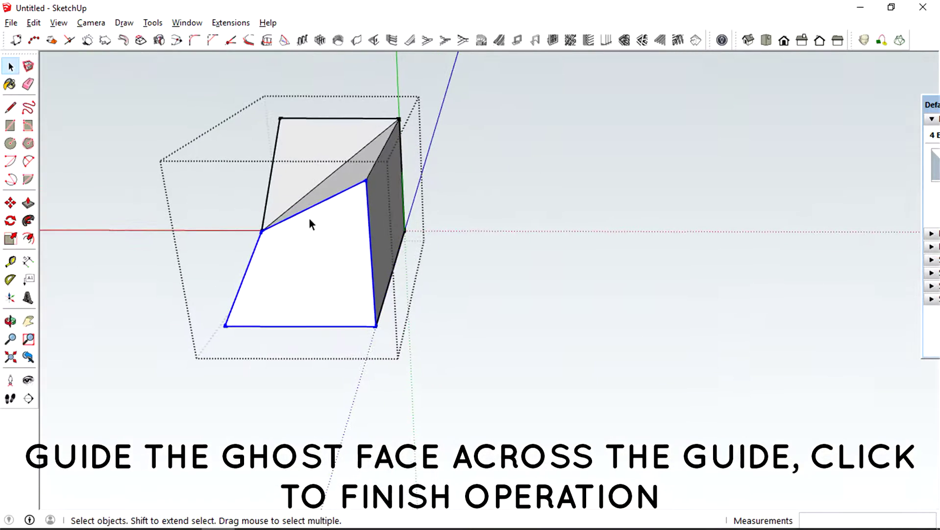
{"action": "middle_click_drag", "start_coordinate": [316, 263], "coordinate": [601, 258]}
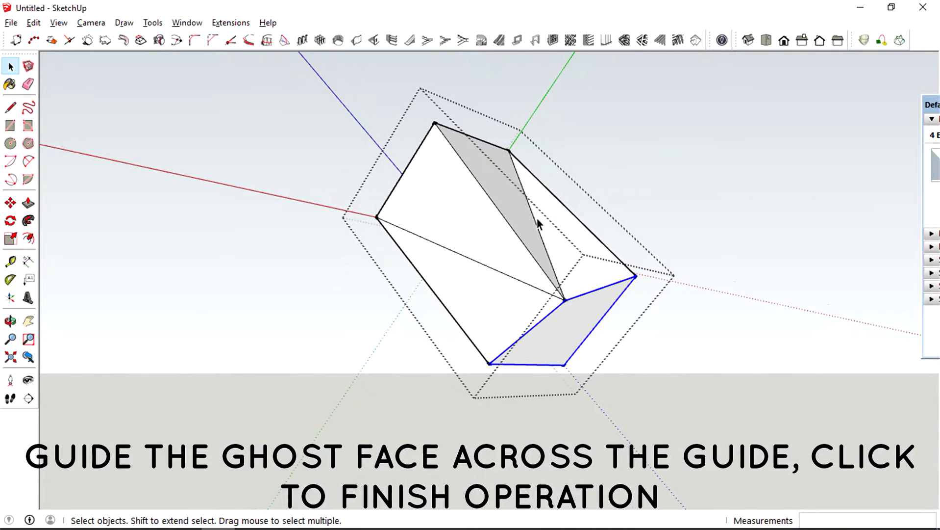